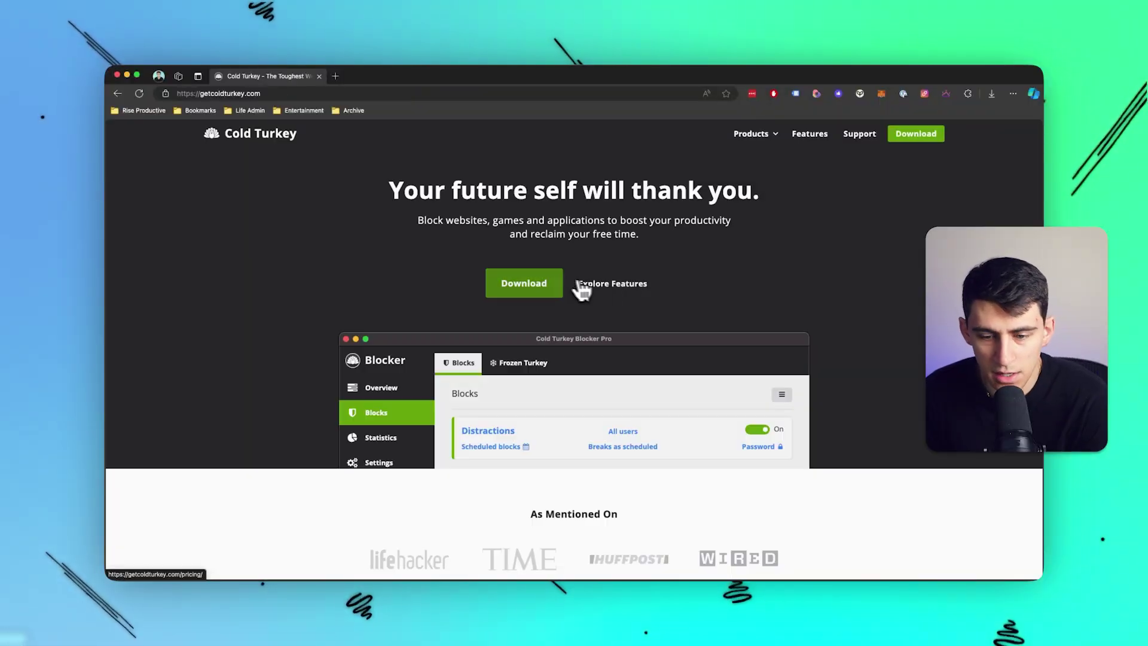
# Scroll up and down the Cold Turkey page to review the pricing plans.
pyautogui.scroll(-1, 574, 287)
pyautogui.scroll(1, 622, 257)
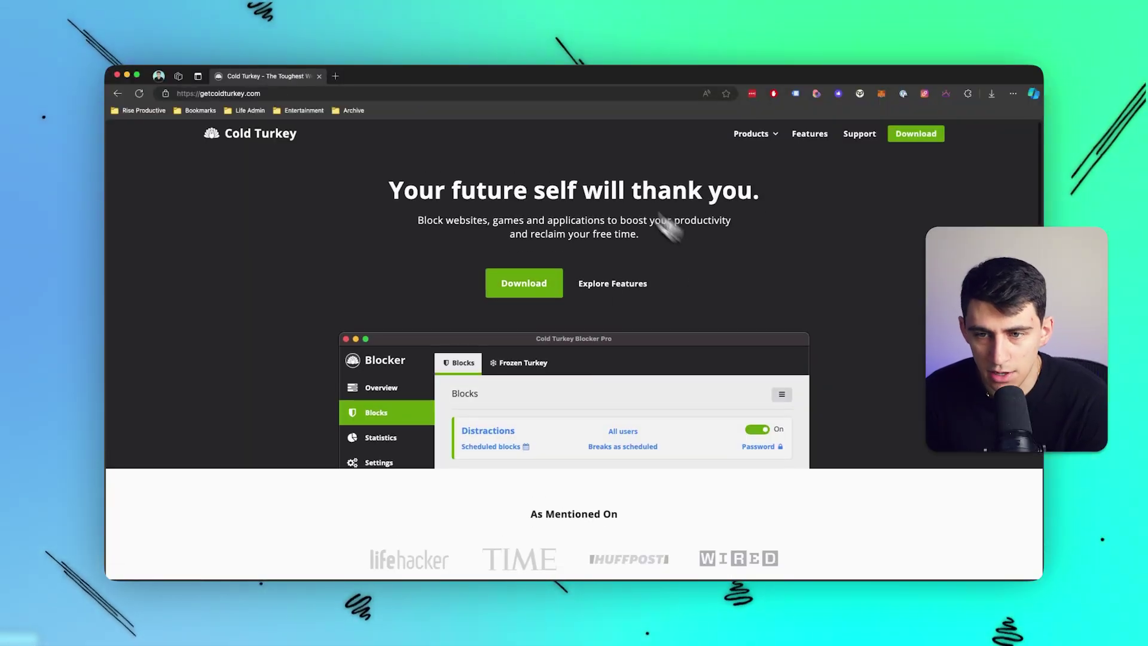
pyautogui.scroll(-5, 608, 321)
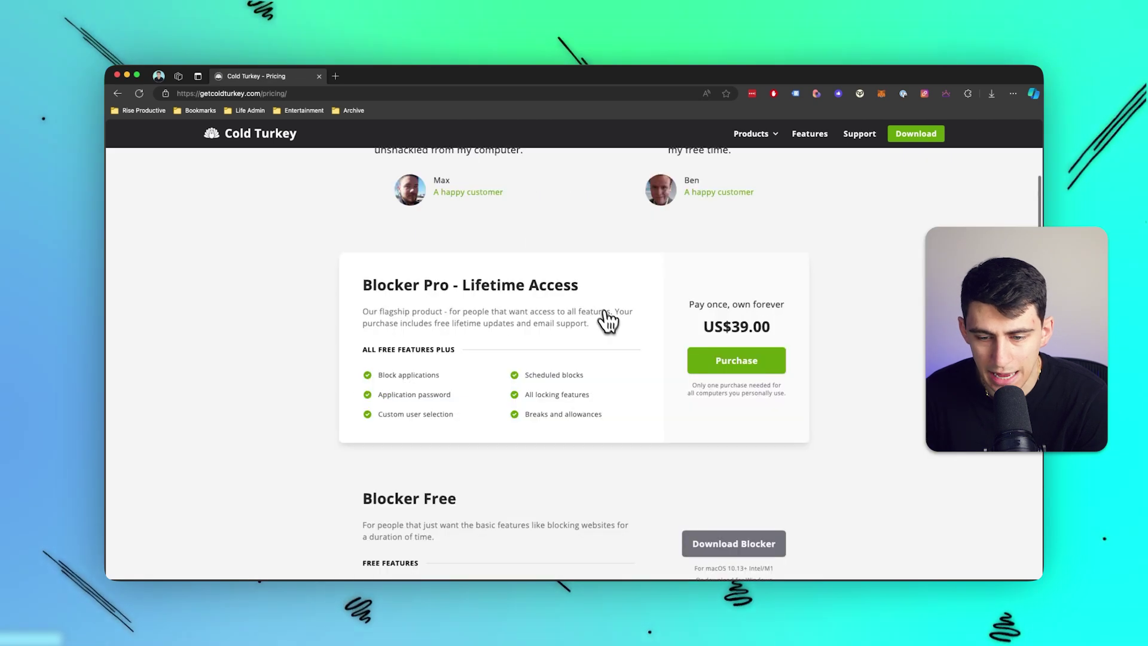
pyautogui.scroll(4, 656, 384)
pyautogui.scroll(-4, 653, 387)
pyautogui.scroll(3, 597, 374)
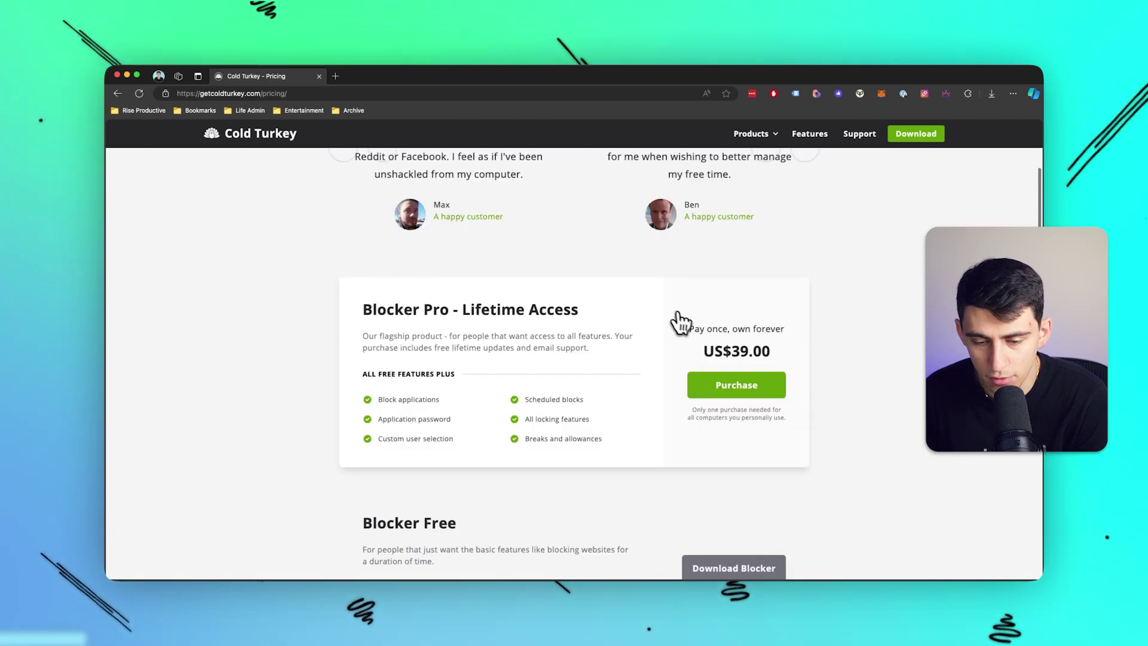
pyautogui.scroll(-4, 679, 321)
pyautogui.scroll(4, 592, 312)
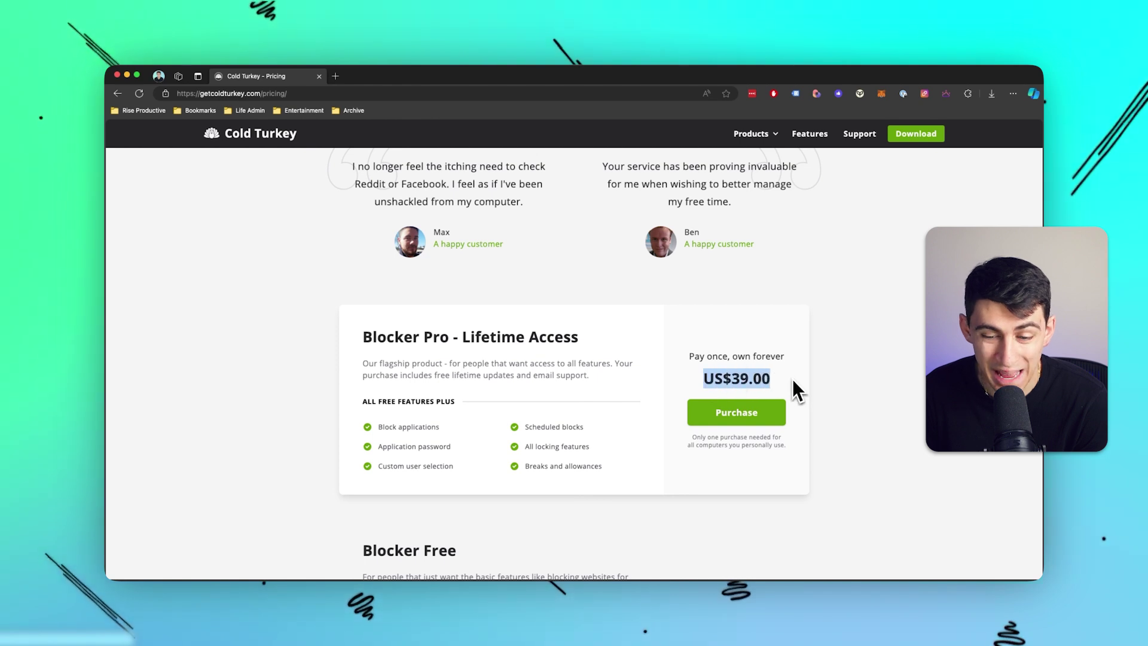
pyautogui.scroll(-5, 793, 382)
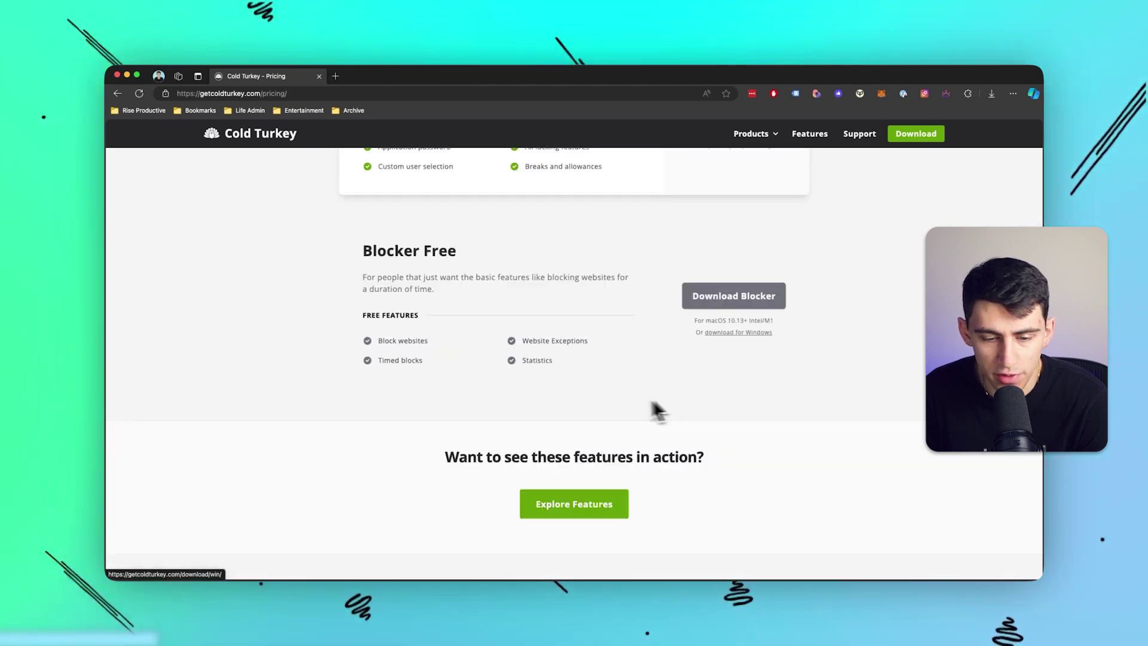
pyautogui.scroll(-5, 654, 404)
pyautogui.scroll(10, 645, 371)
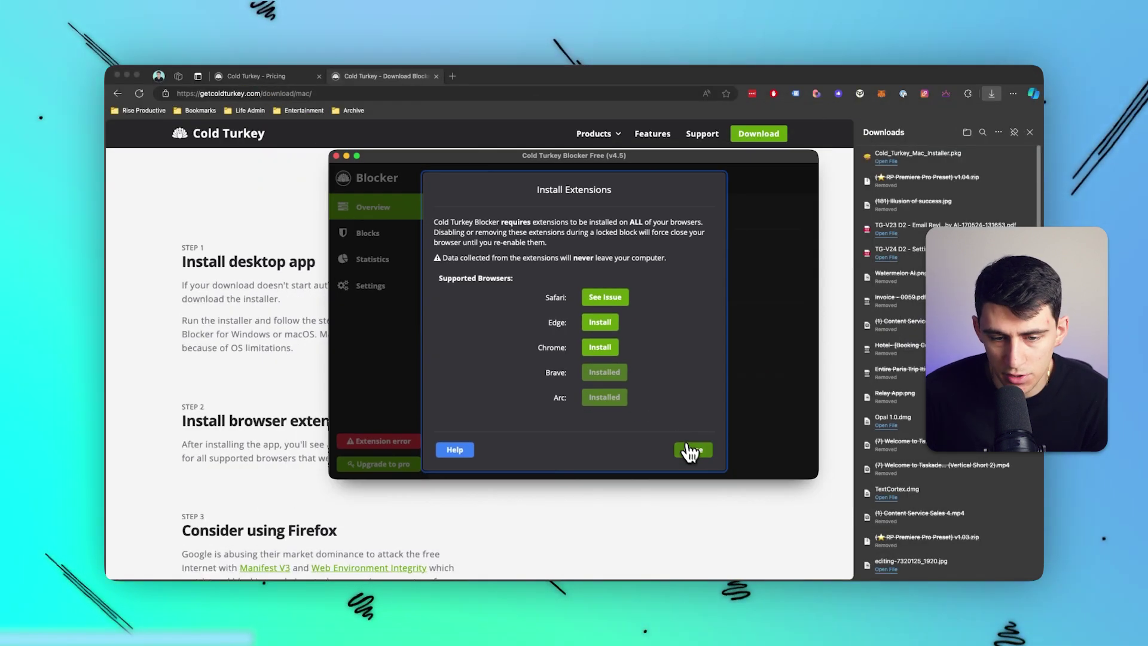
# Dismiss the Install Extensions prompt, show Blocks, then bring the browser's download page forward.
pyautogui.click(692, 449)
pyautogui.click(376, 236)
pyautogui.moveTo(523, 163); pyautogui.dragTo(474, 151)
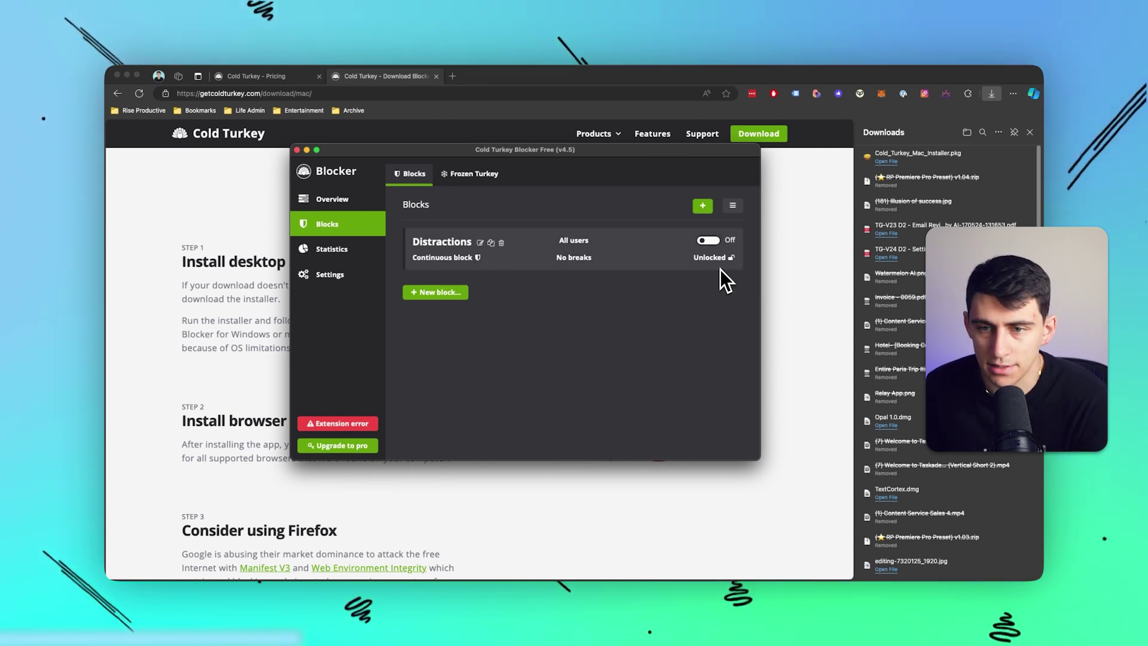
pyautogui.click(272, 364)
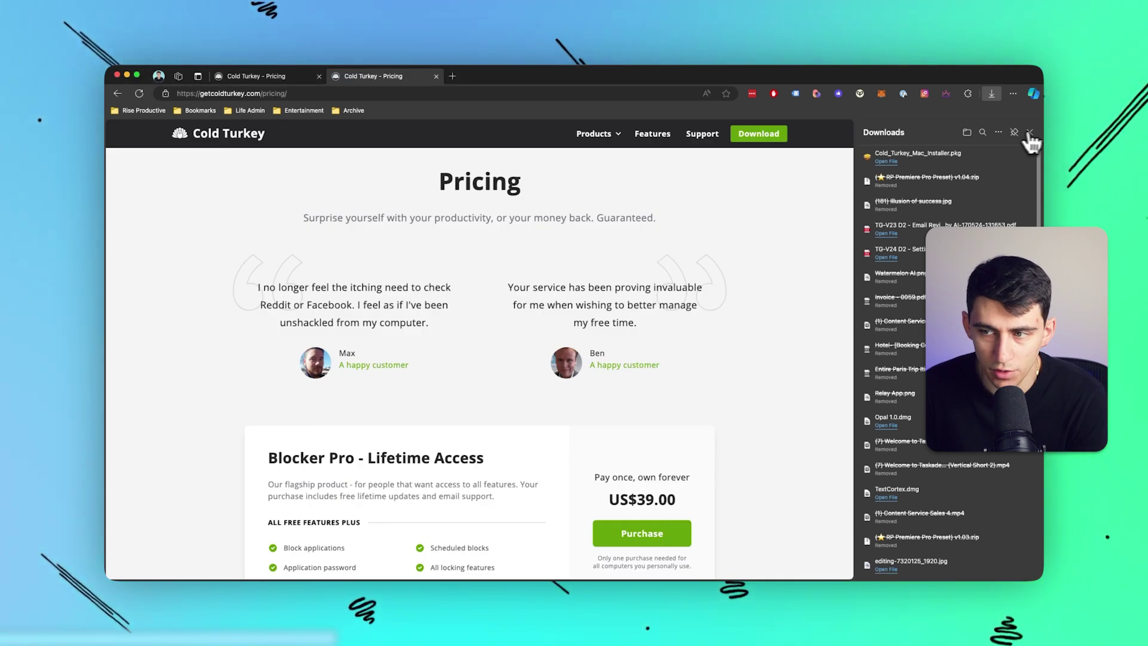
# Open the Cold Turkey pricing page and scroll to the Blocker Pro plan.
pyautogui.click(1029, 132)
pyautogui.scroll(-4, 622, 351)
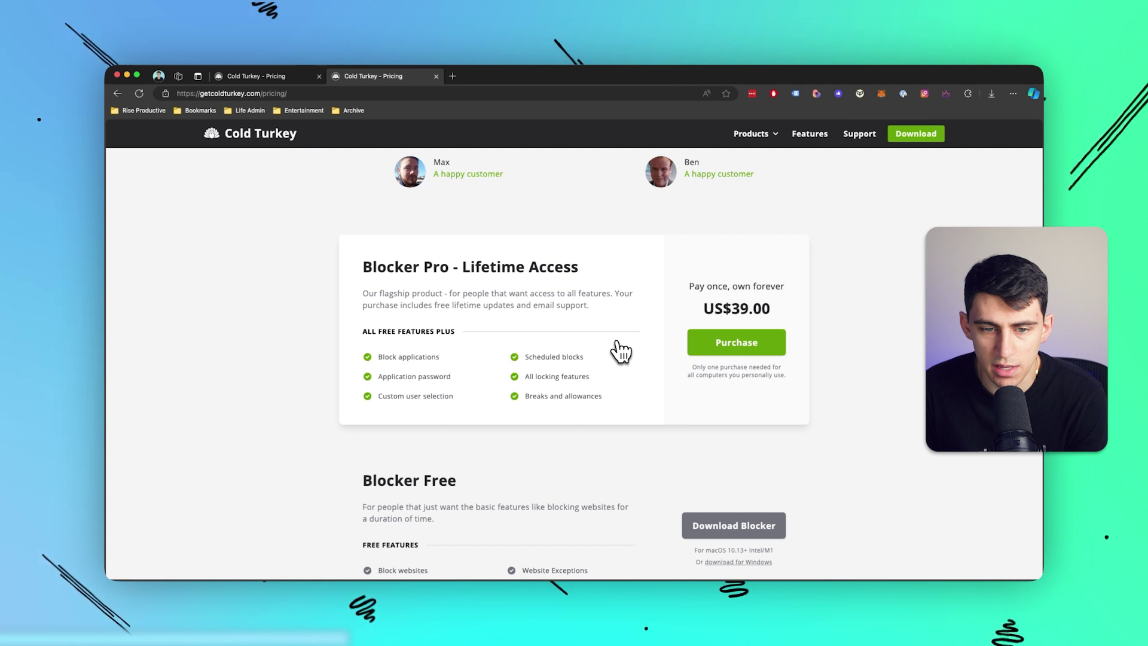
pyautogui.scroll(1, 737, 302)
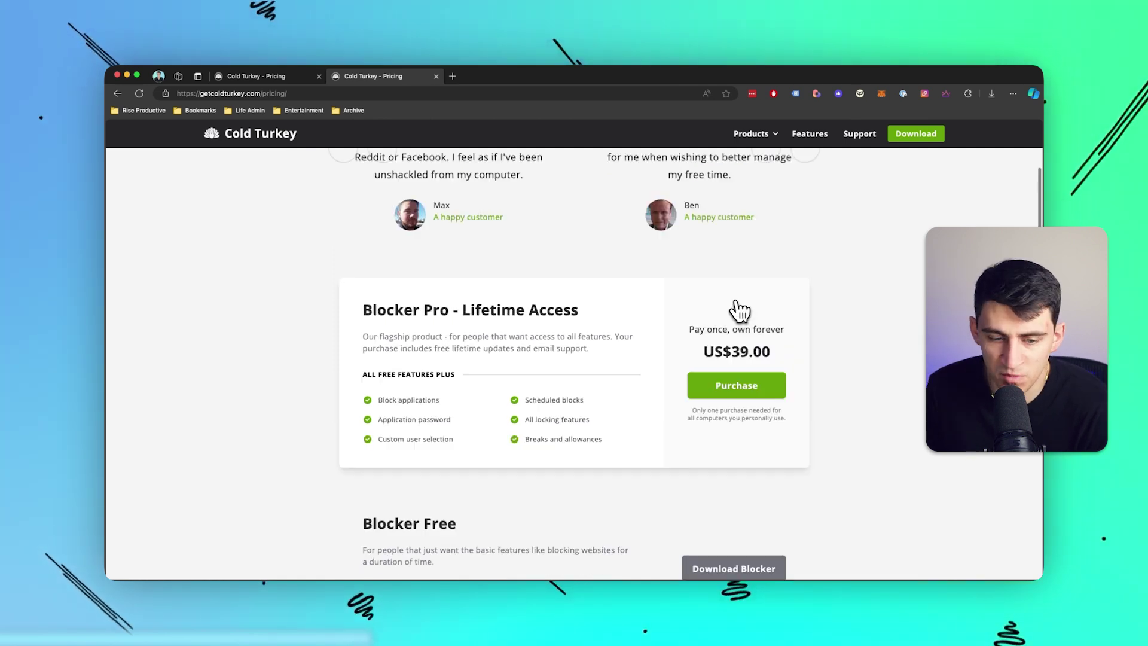
pyautogui.scroll(-2, 738, 306)
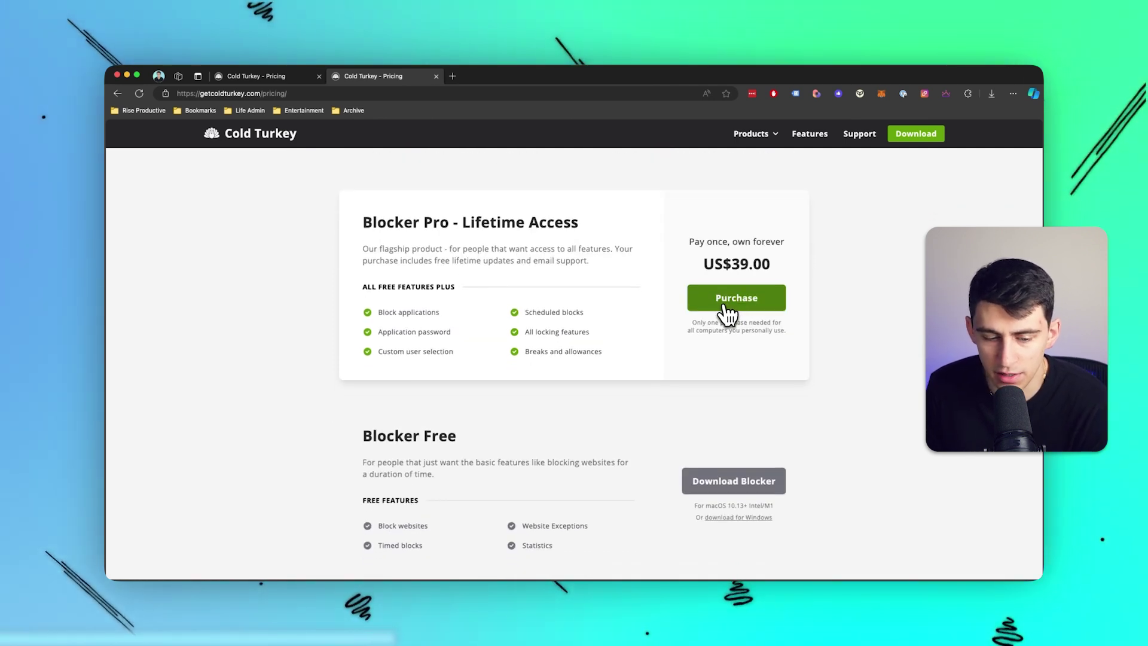
pyautogui.scroll(-1, 724, 350)
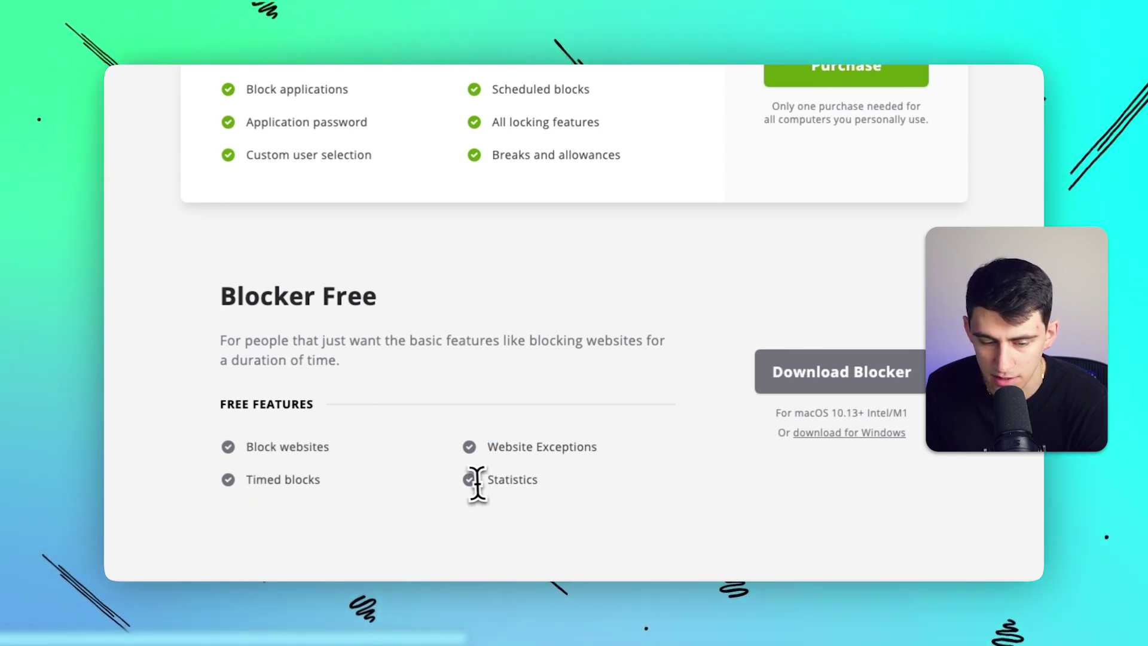
pyautogui.scroll(5, 371, 331)
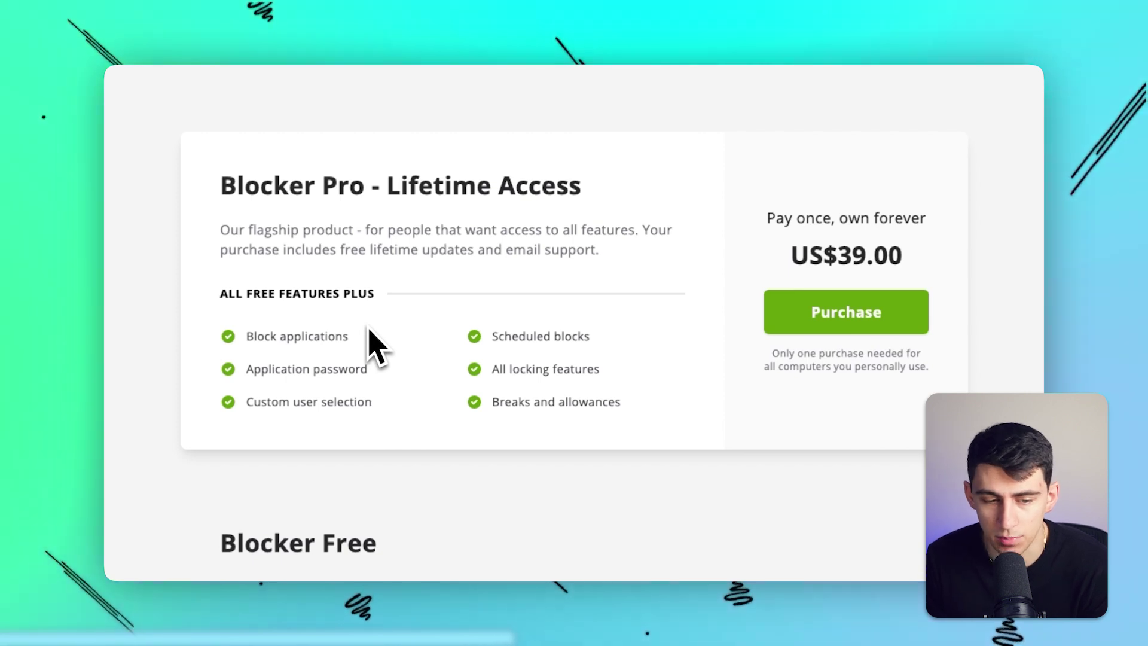
# Highlight Blocker Pro's block applications, scheduled blocks, locking, and breaks features in turn.
pyautogui.moveTo(364, 336); pyautogui.dragTo(248, 336)
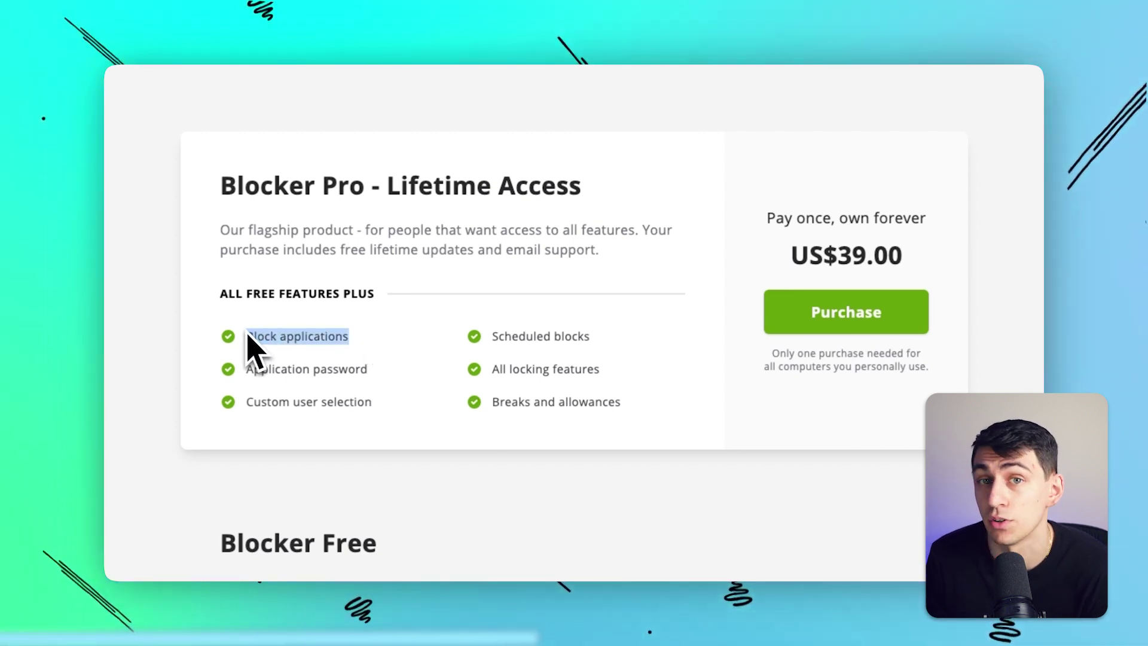
pyautogui.moveTo(491, 336); pyautogui.dragTo(616, 342)
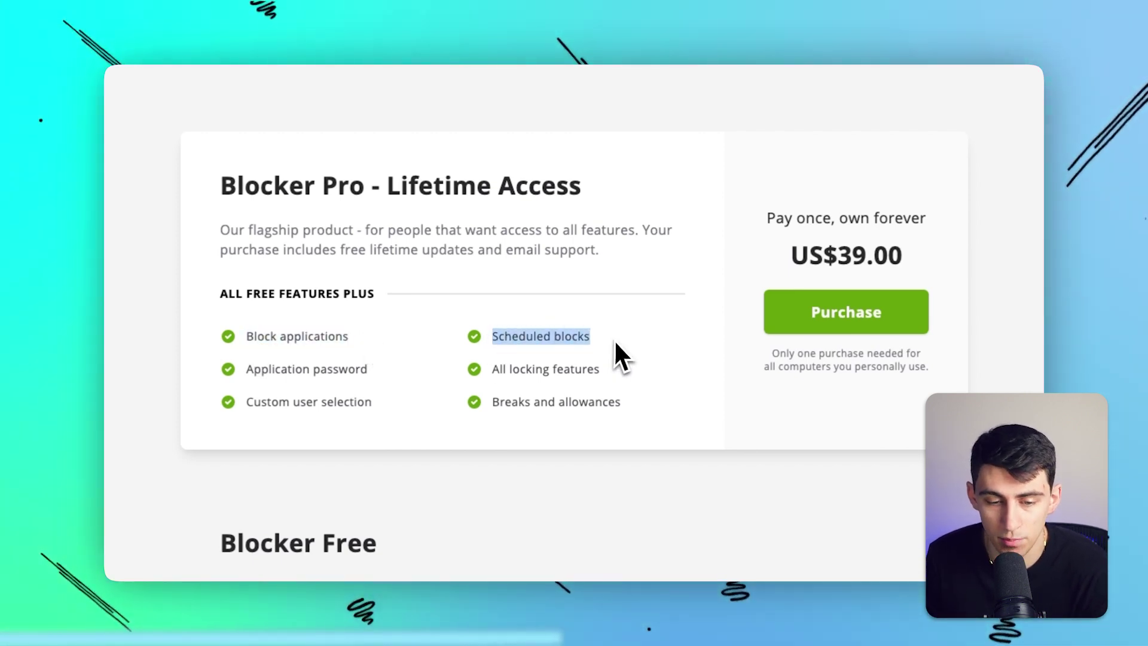
pyautogui.moveTo(491, 369); pyautogui.dragTo(583, 369)
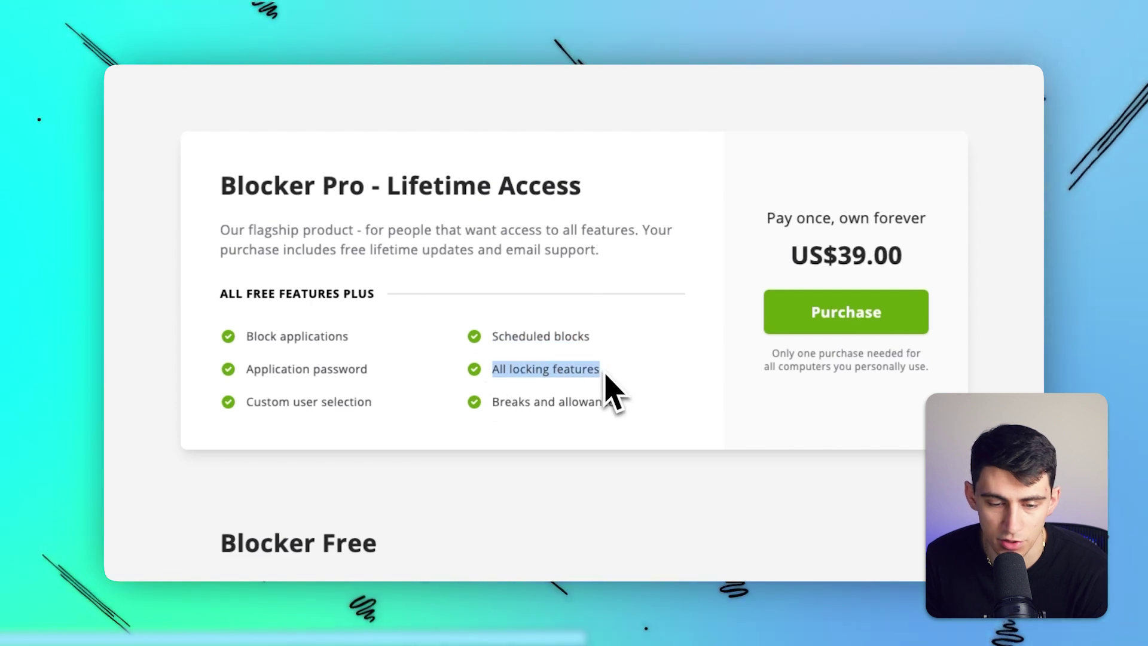
pyautogui.moveTo(488, 402); pyautogui.dragTo(622, 402)
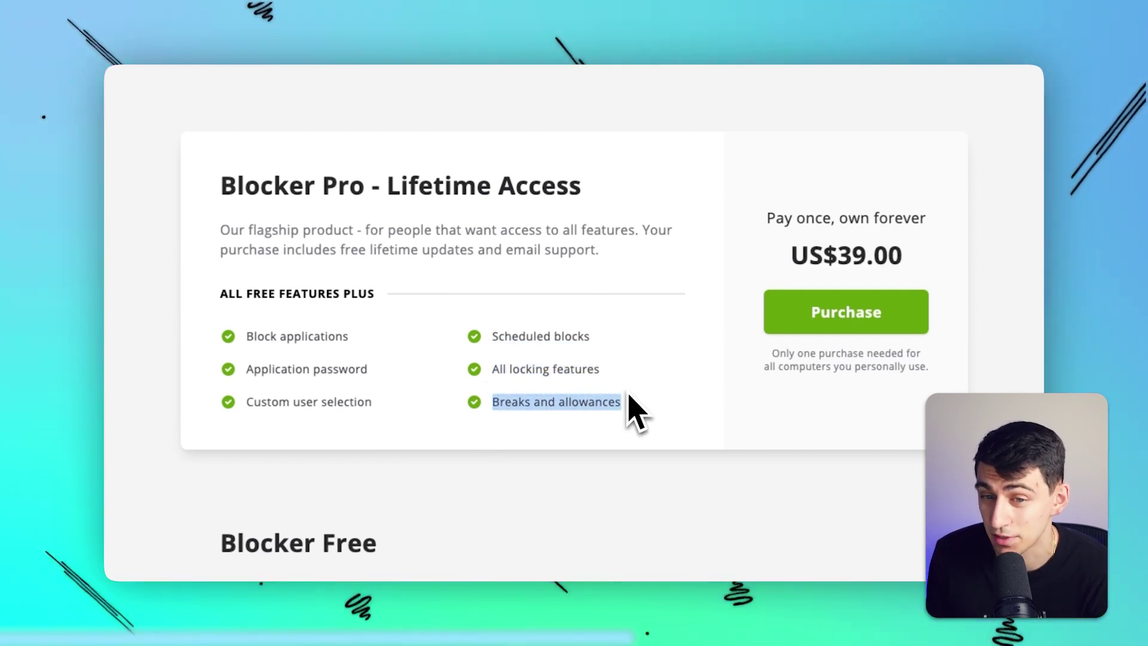
pyautogui.scroll(-1, 641, 383)
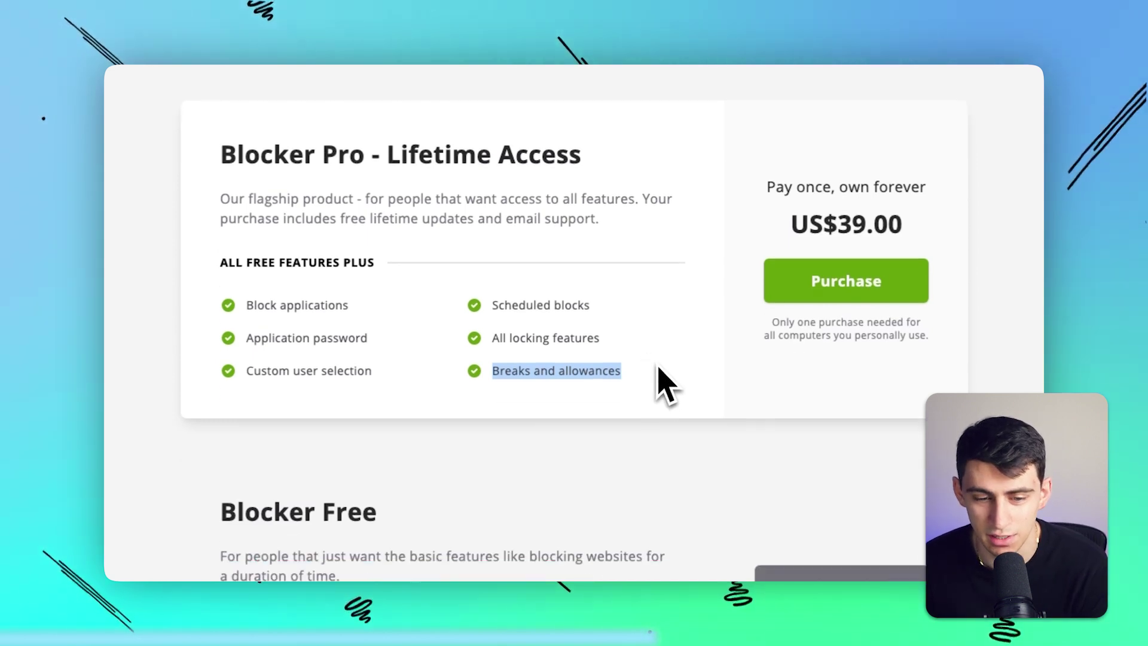
pyautogui.click(347, 323)
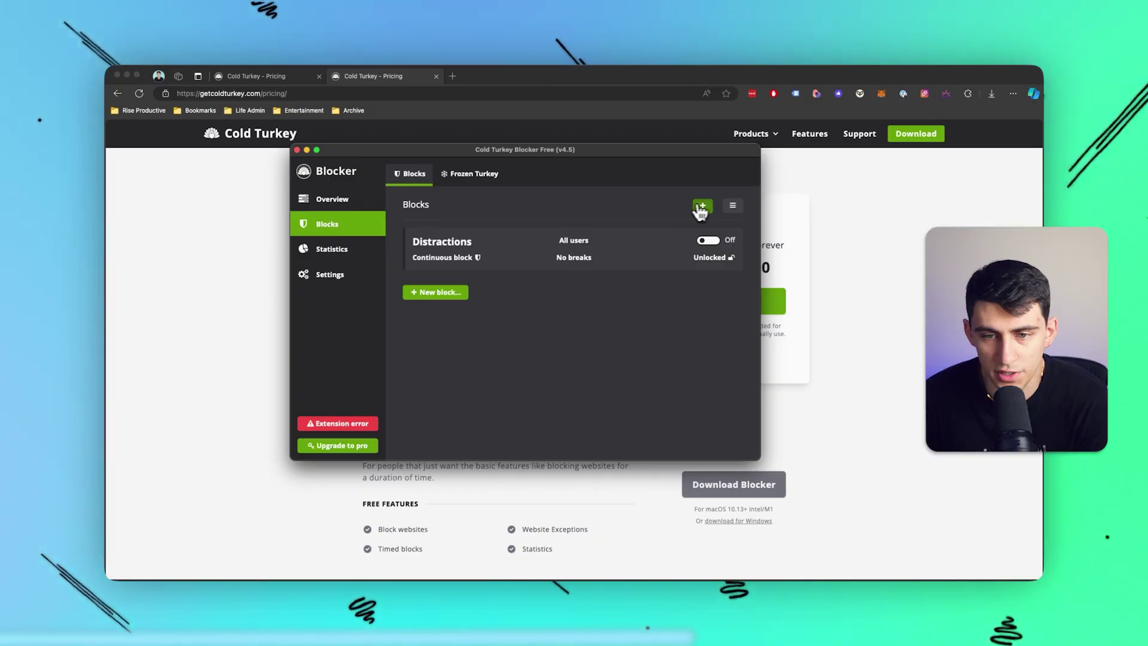
# Add youtube.com to a new block and save it as 'Social Media'.
pyautogui.click(700, 207)
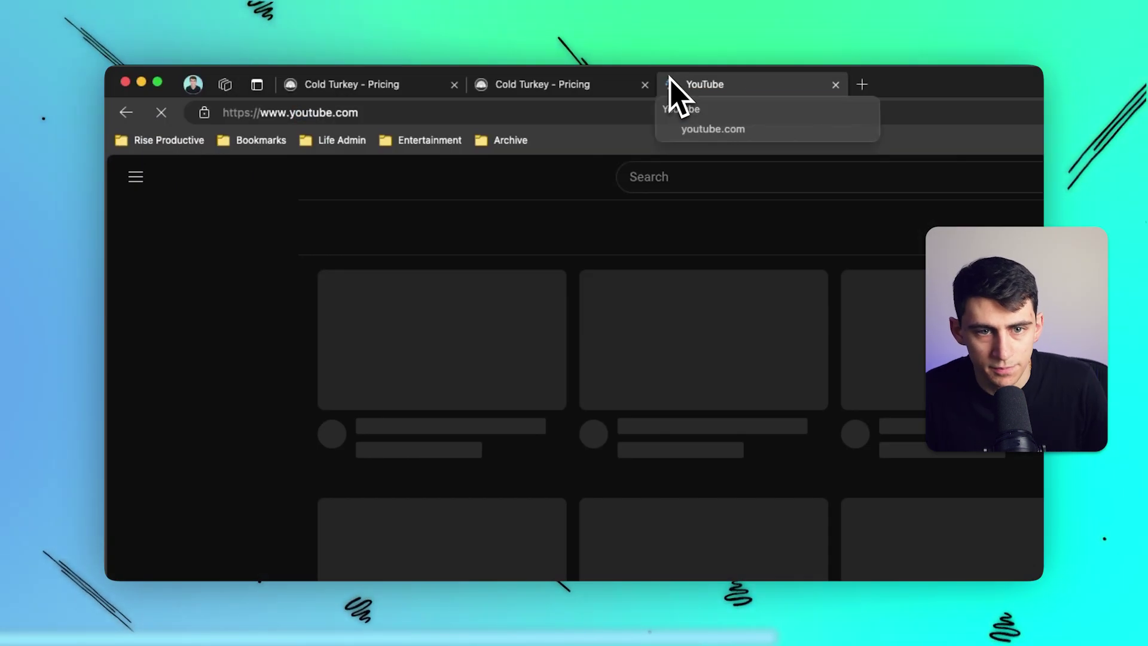
pyautogui.press('super+l')
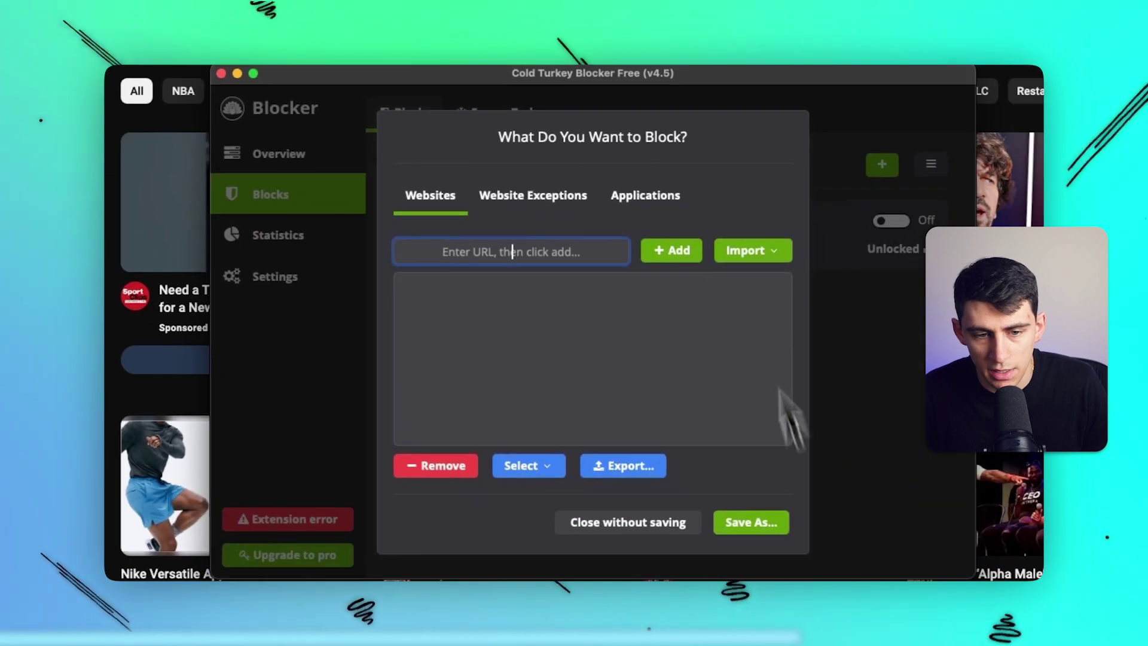
pyautogui.click(667, 252)
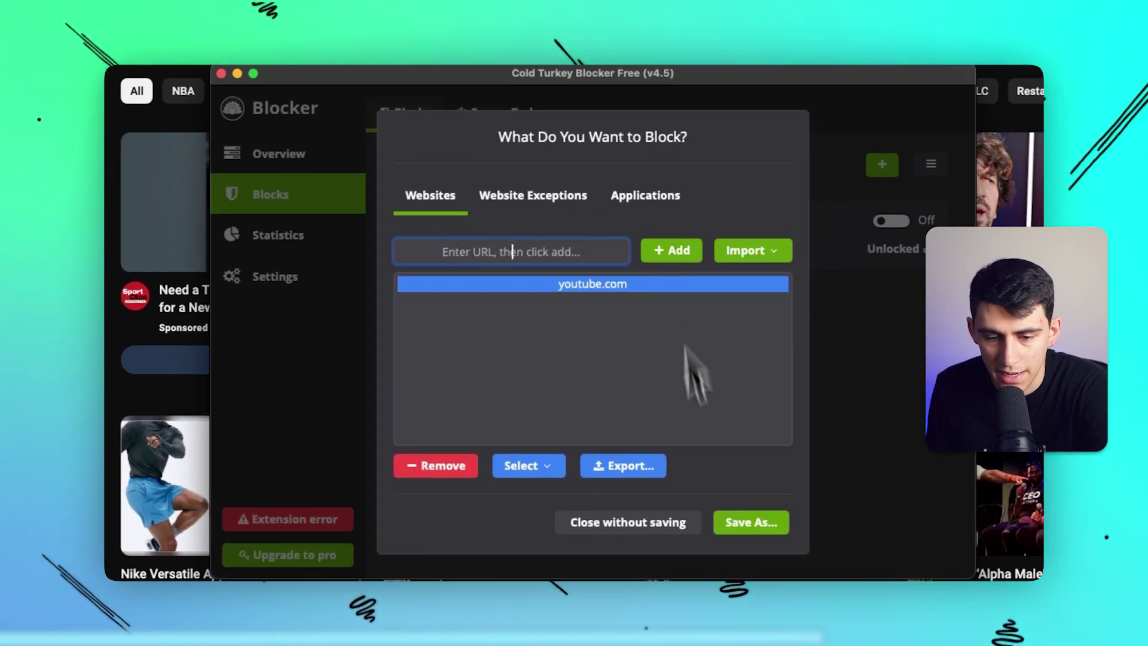
pyautogui.click(731, 525)
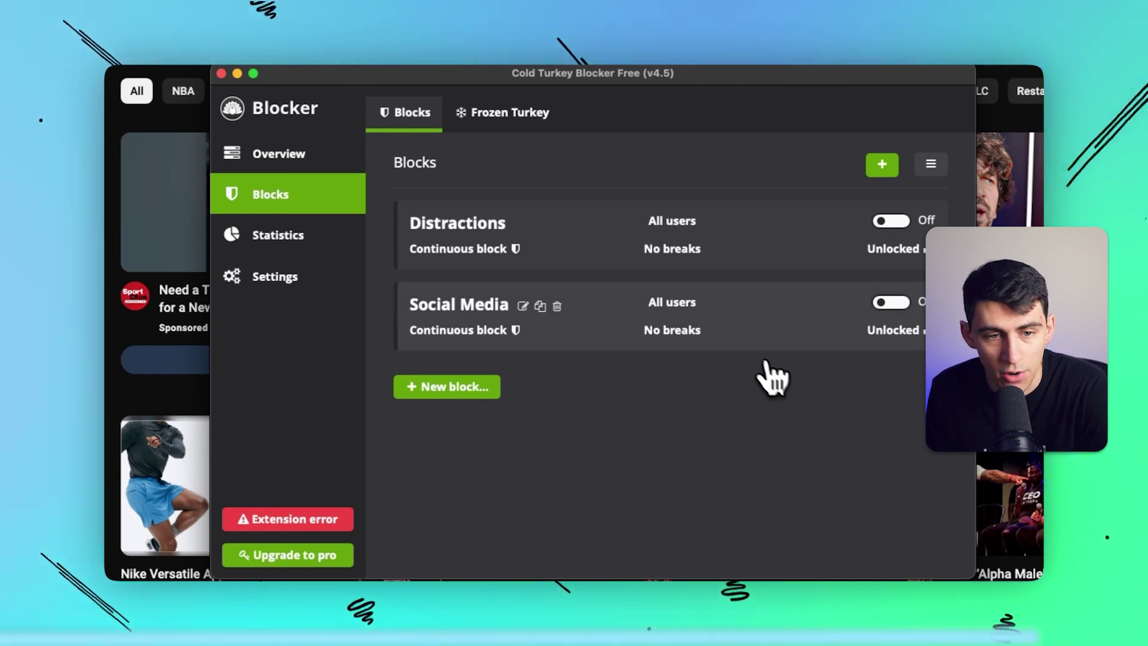
# View the Frozen Turkey tab, then return to the Overview page.
pyautogui.click(511, 119)
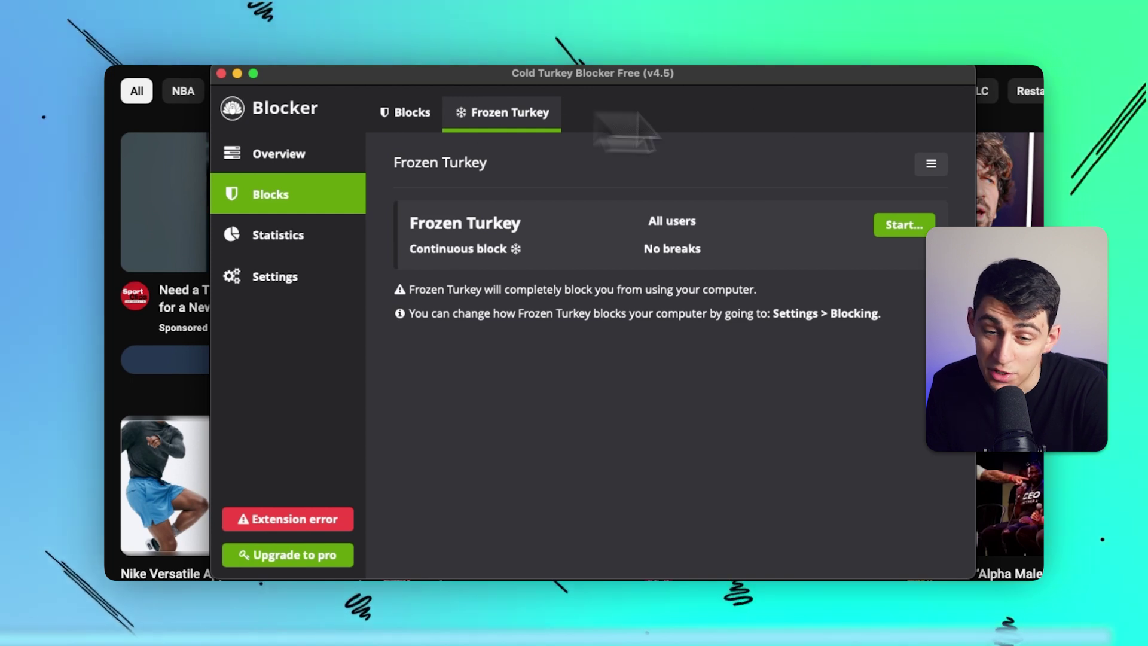
pyautogui.click(263, 154)
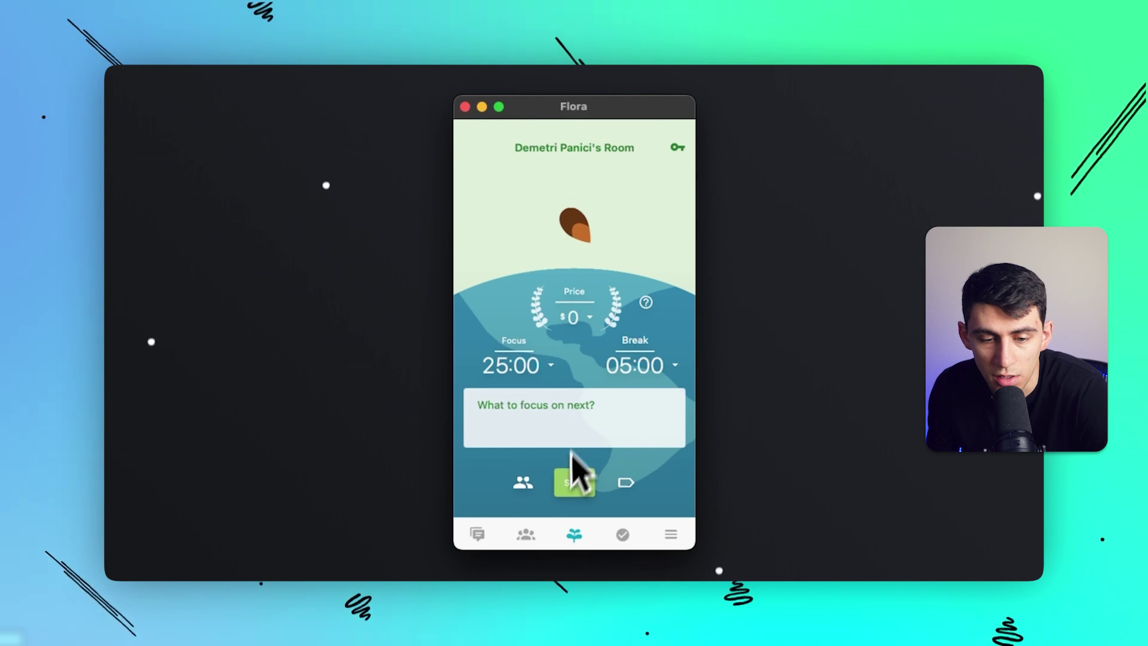
# Set the Flora focus length to 1 h 30 m and the break to 15 m.
pyautogui.click(515, 366)
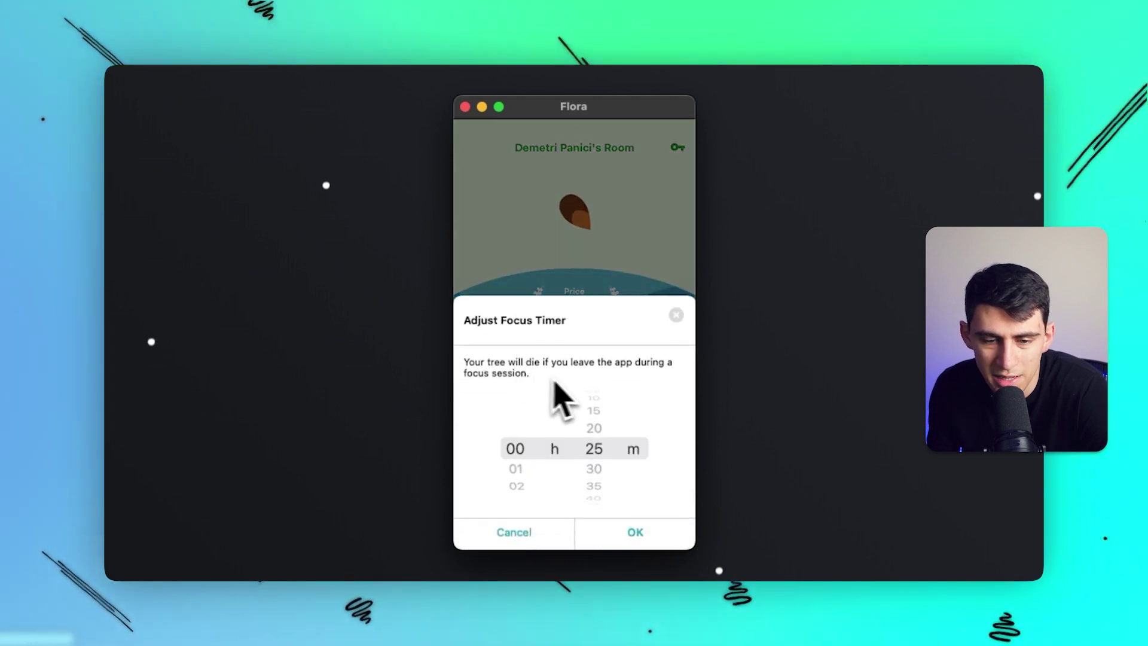
pyautogui.click(676, 315)
pyautogui.click(511, 363)
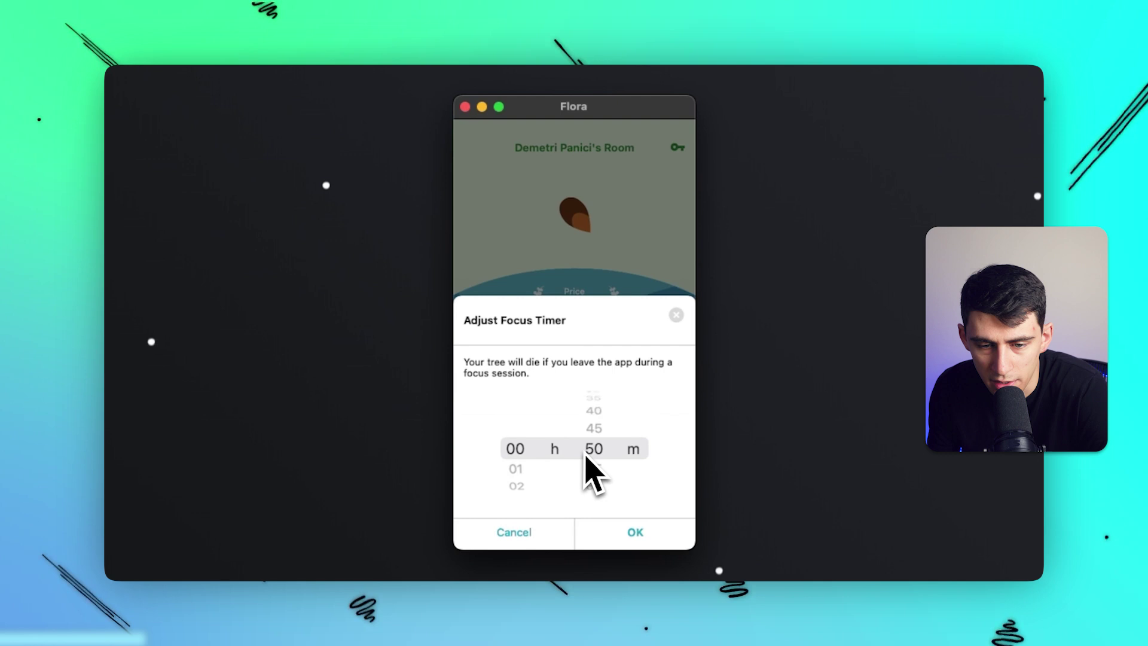
pyautogui.scroll(-1, 534, 472)
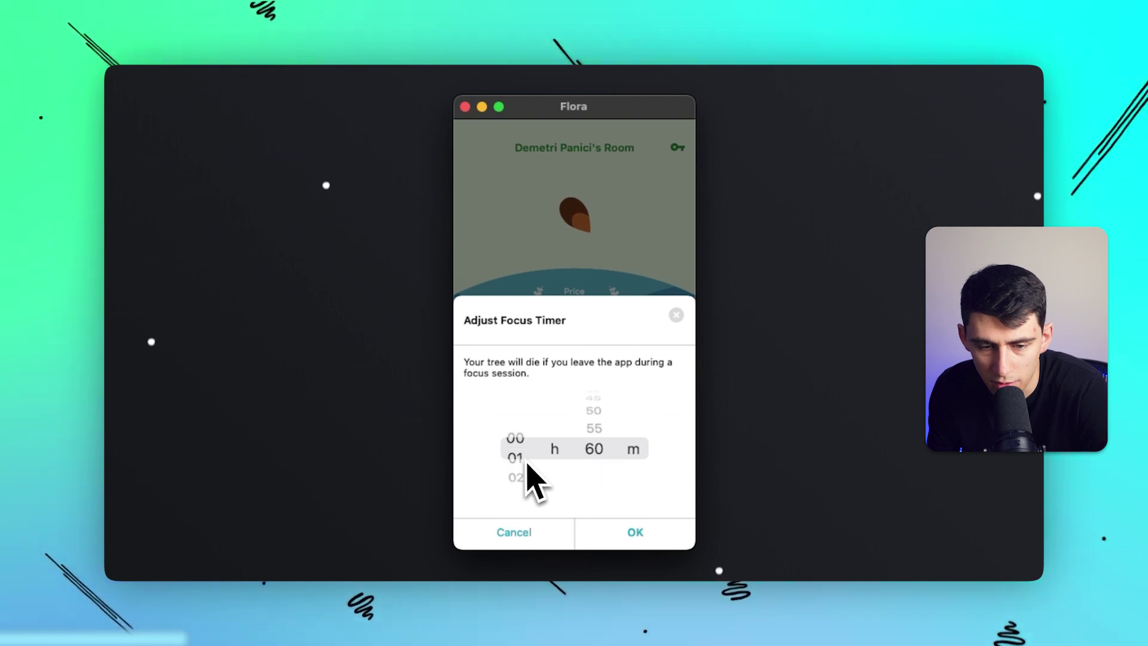
pyautogui.scroll(6, 598, 472)
pyautogui.click(630, 529)
pyautogui.click(637, 366)
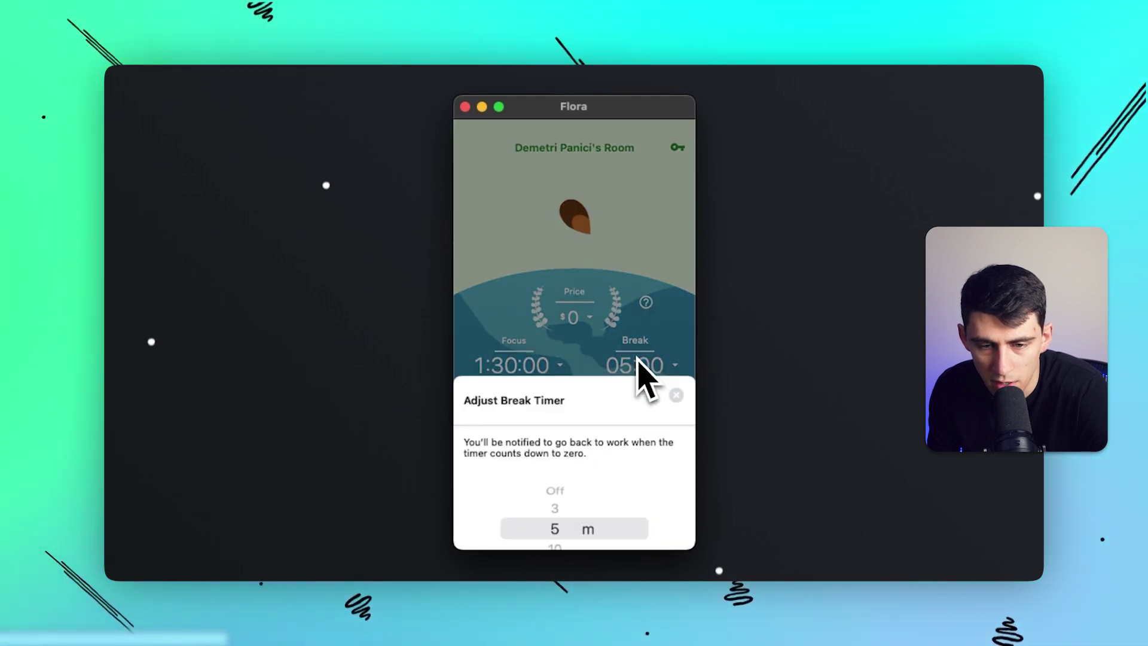
pyautogui.scroll(-2, 538, 474)
pyautogui.click(633, 530)
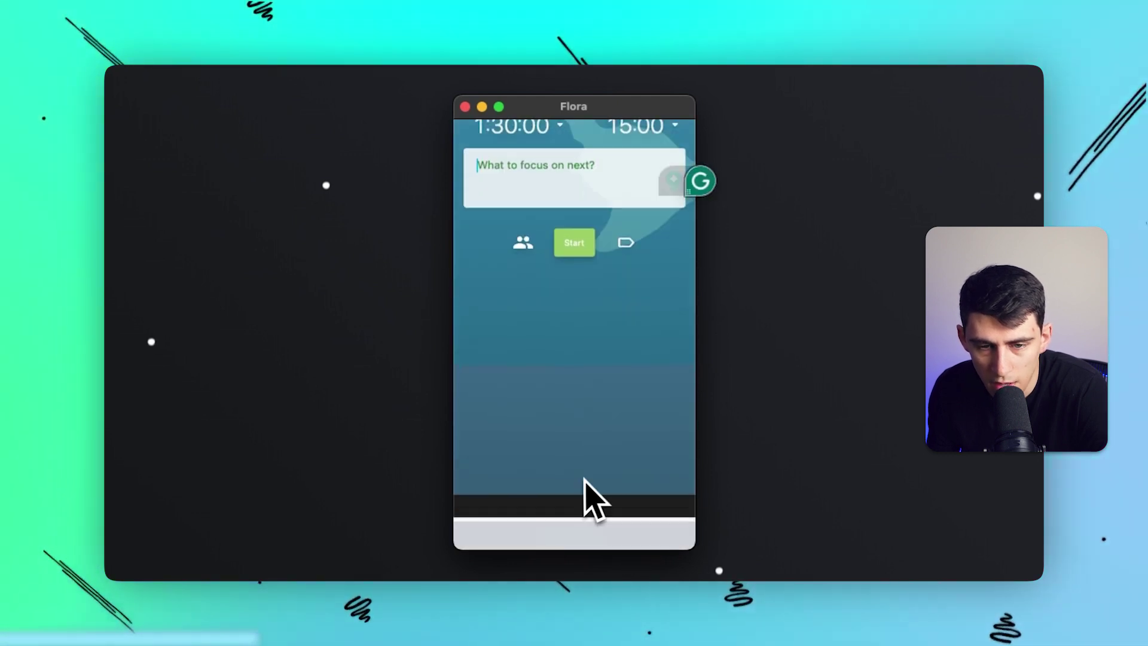
# Start the session, cancel the quit prompt to spare the tree, and hide Flora.
pyautogui.click(564, 248)
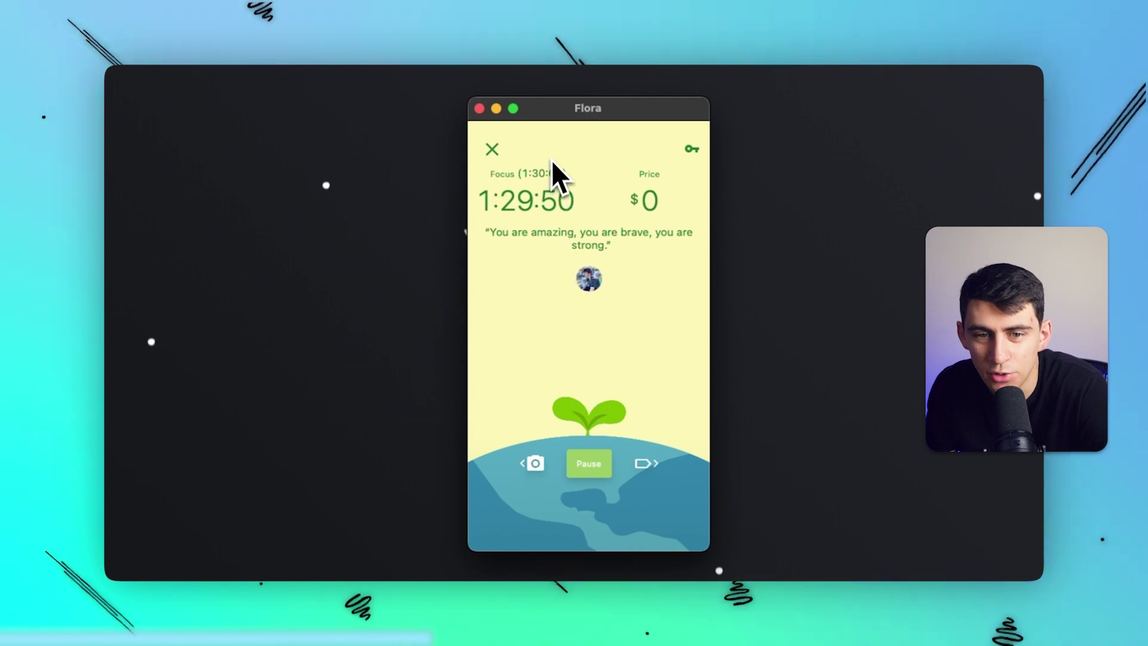
pyautogui.click(494, 149)
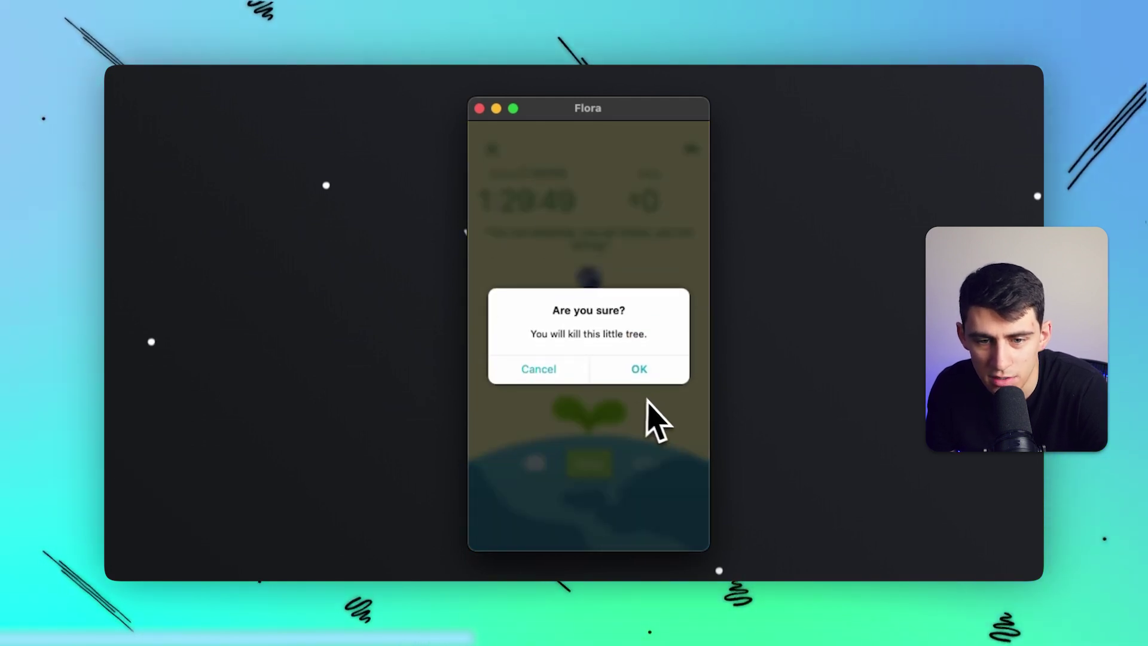
pyautogui.click(575, 370)
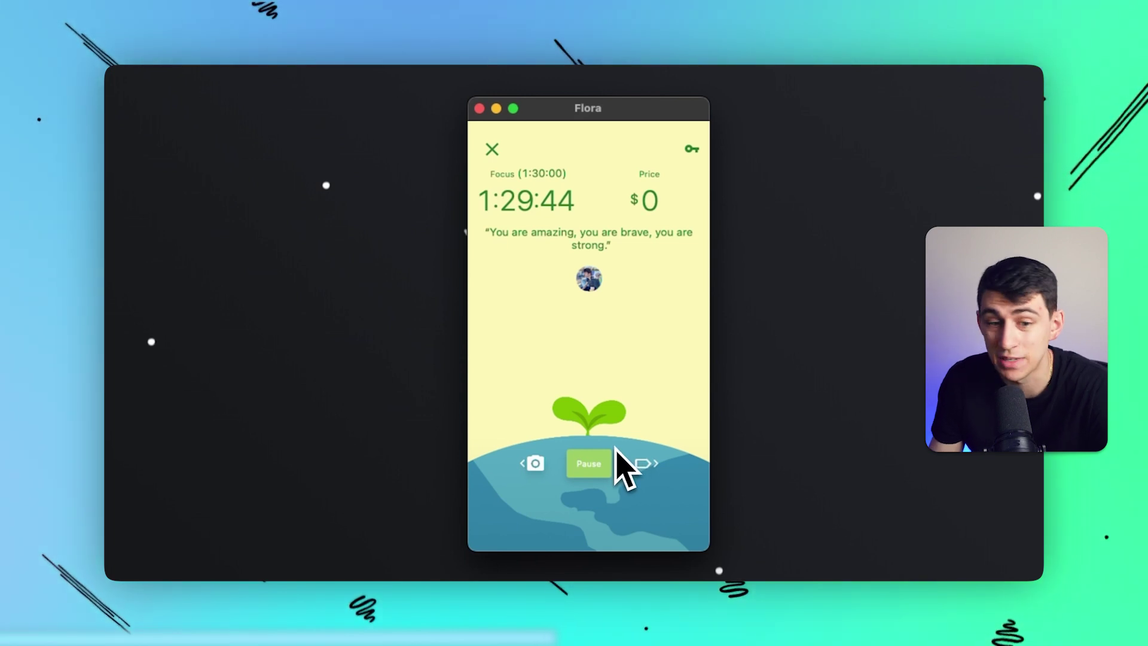
pyautogui.press('super+q')
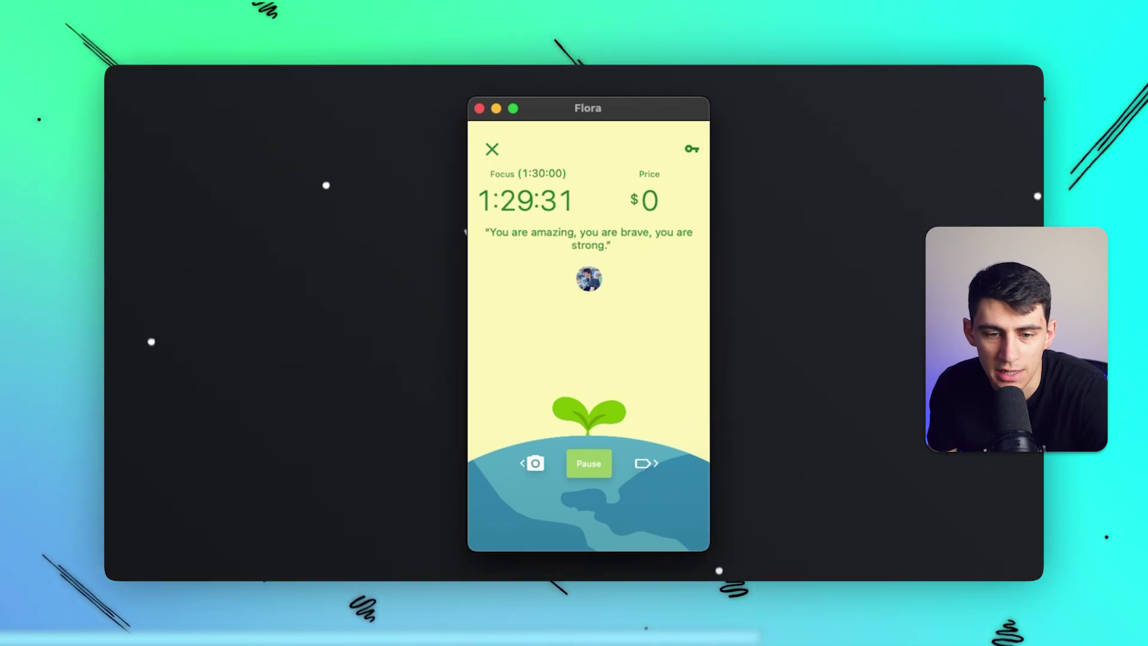
# Give up the session, killing the tree, then browse the Friends, Feed and profile tabs.
pyautogui.click(491, 149)
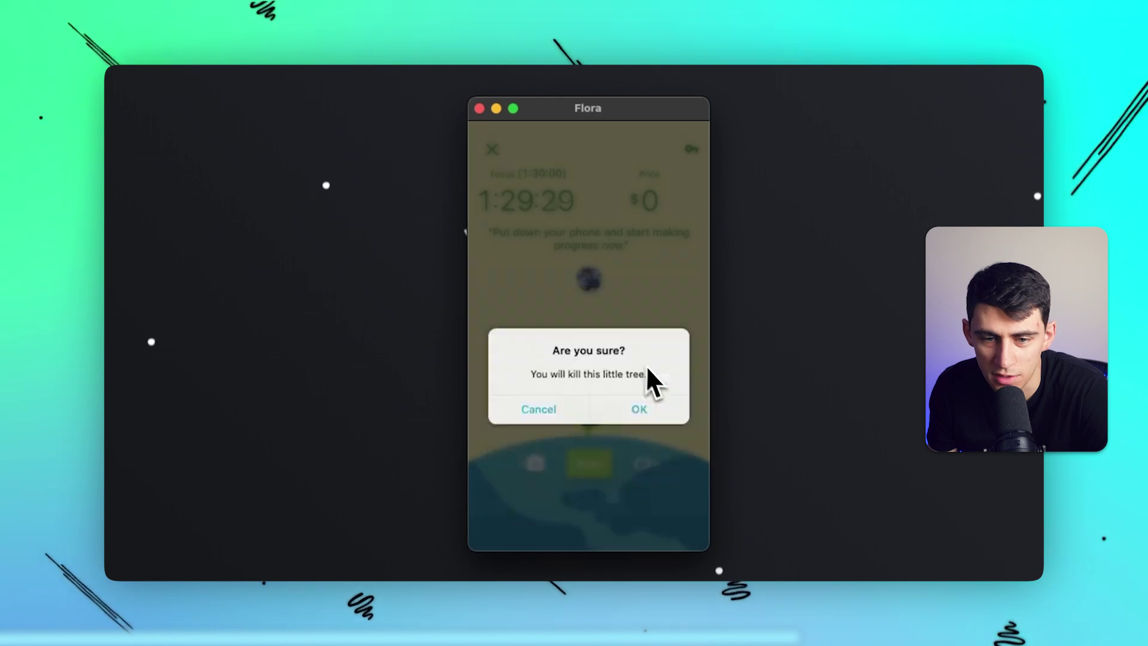
pyautogui.click(641, 370)
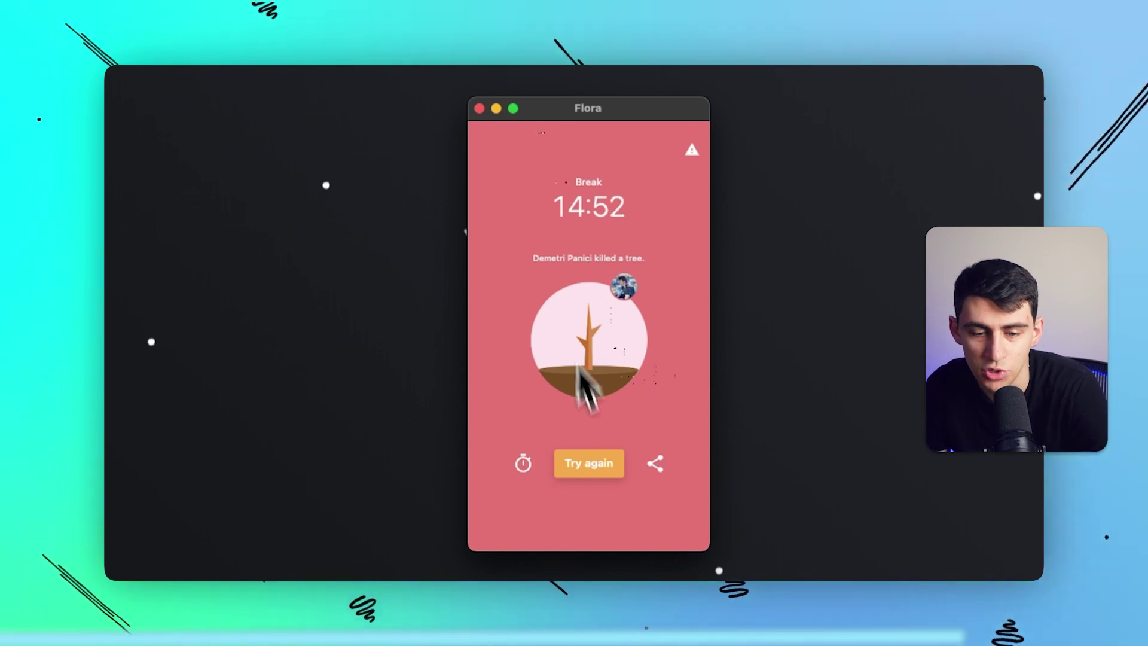
pyautogui.click(562, 460)
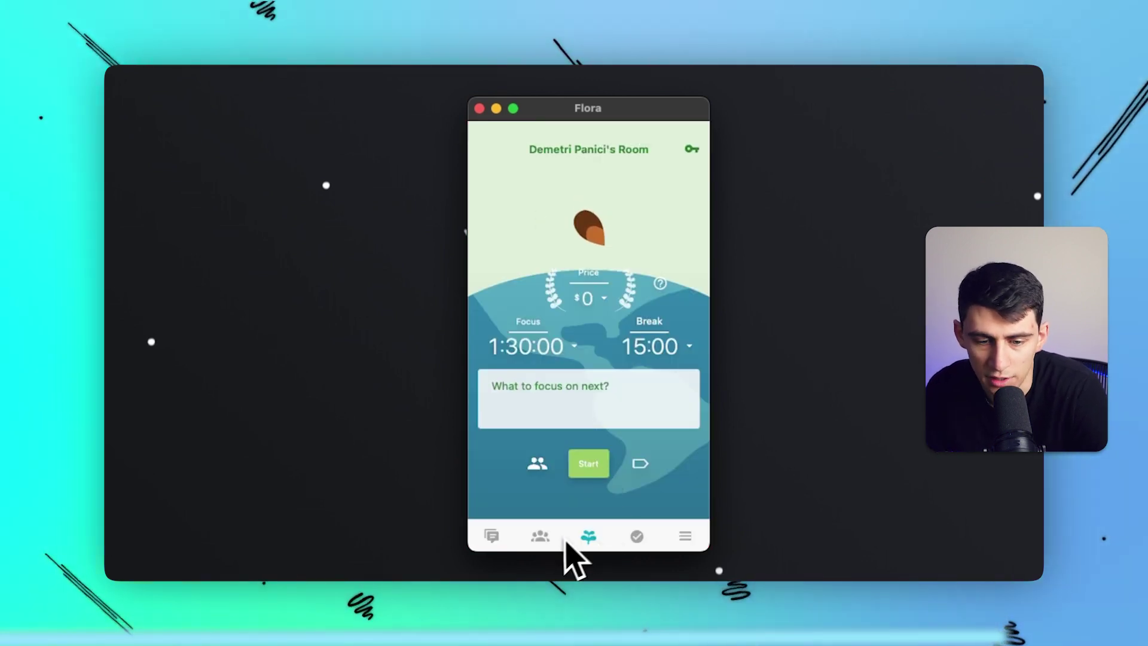
pyautogui.click(541, 538)
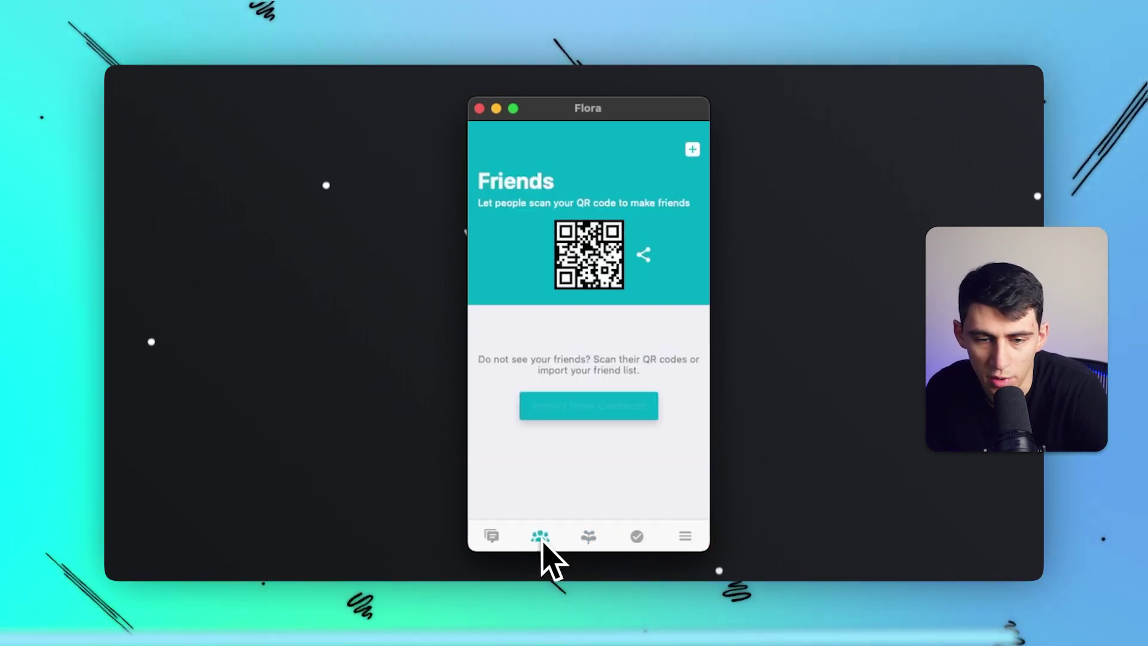
pyautogui.click(489, 541)
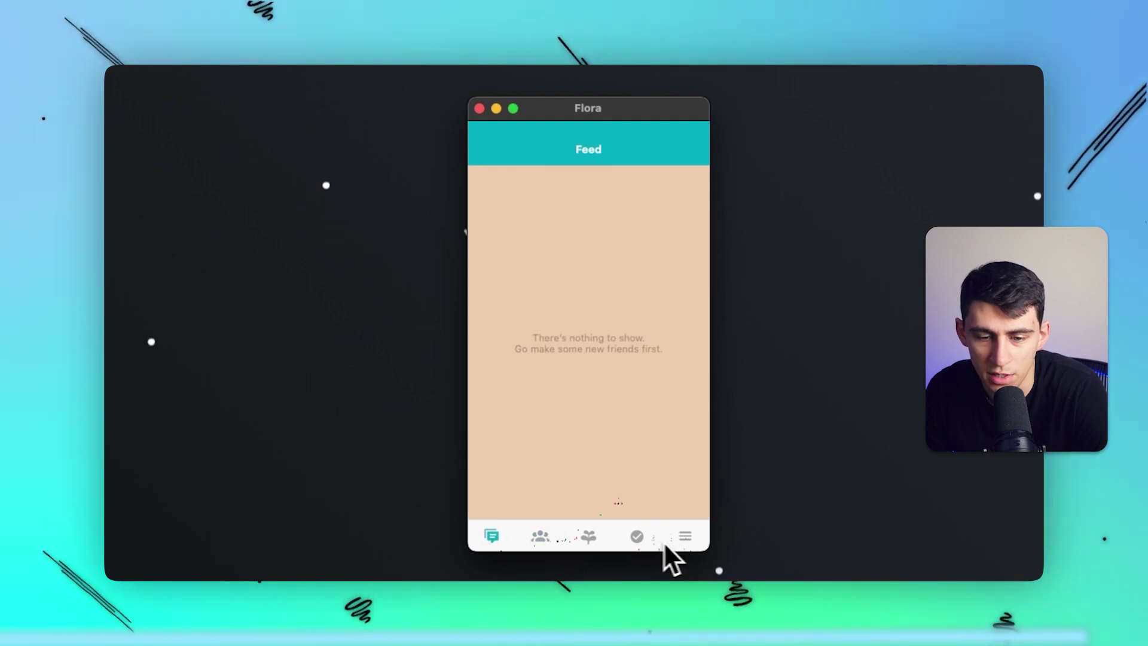
pyautogui.click(641, 541)
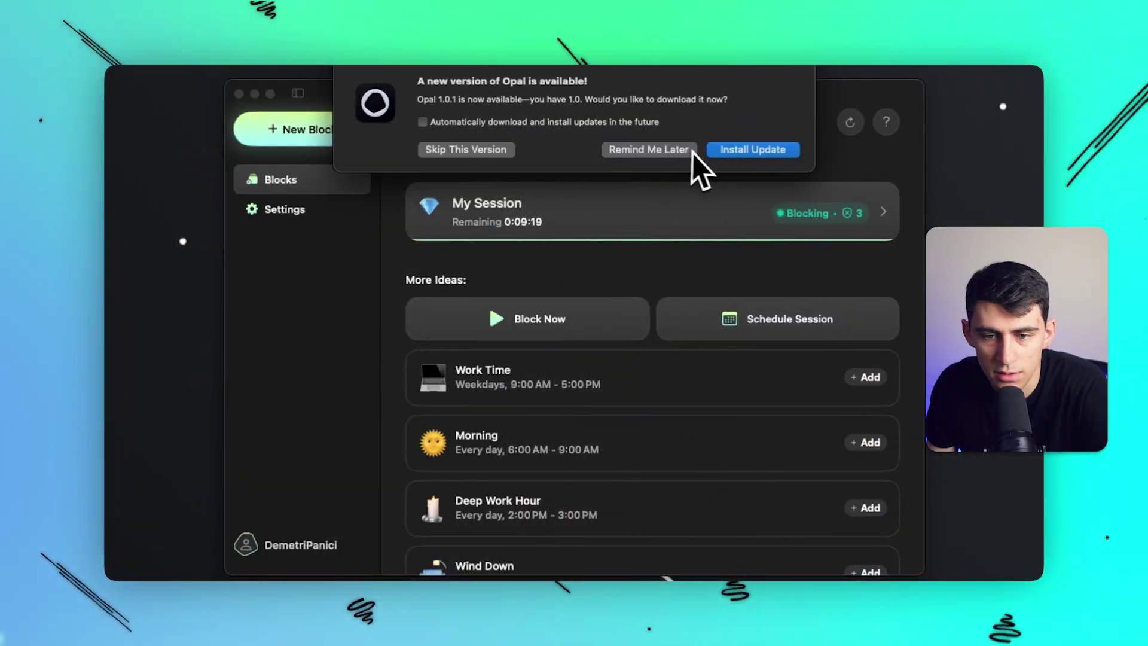
# Postpone the Opal update, enlarge and reposition the window, and close the scheduling paywall.
pyautogui.click(684, 156)
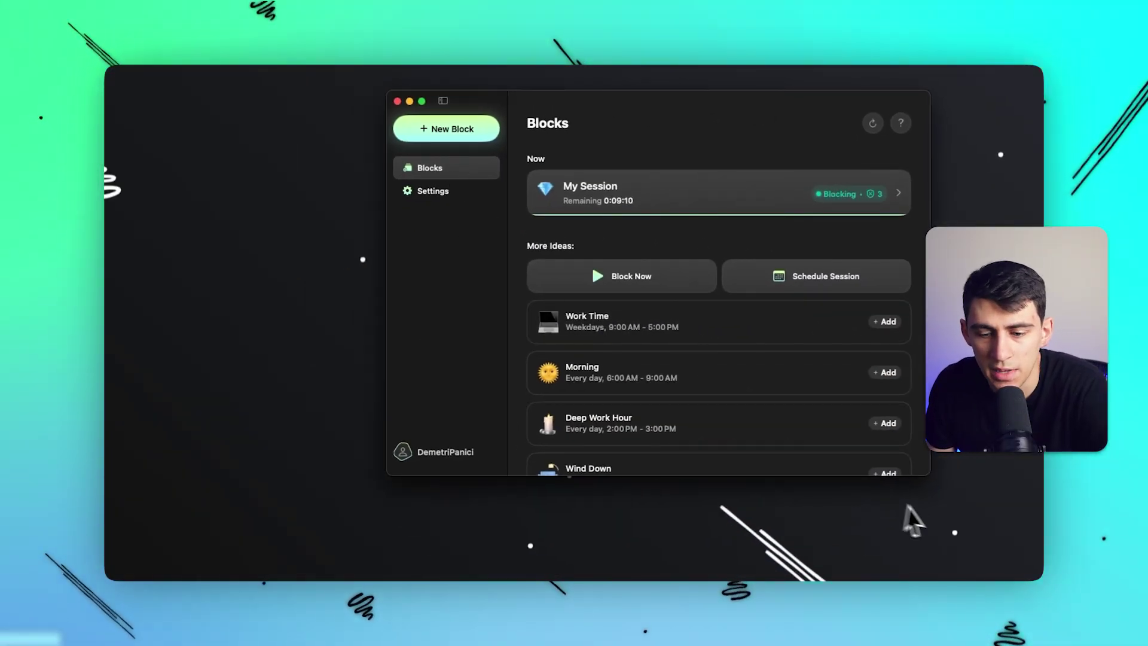
pyautogui.moveTo(933, 476); pyautogui.dragTo(1048, 566)
pyautogui.moveTo(794, 205); pyautogui.dragTo(641, 194)
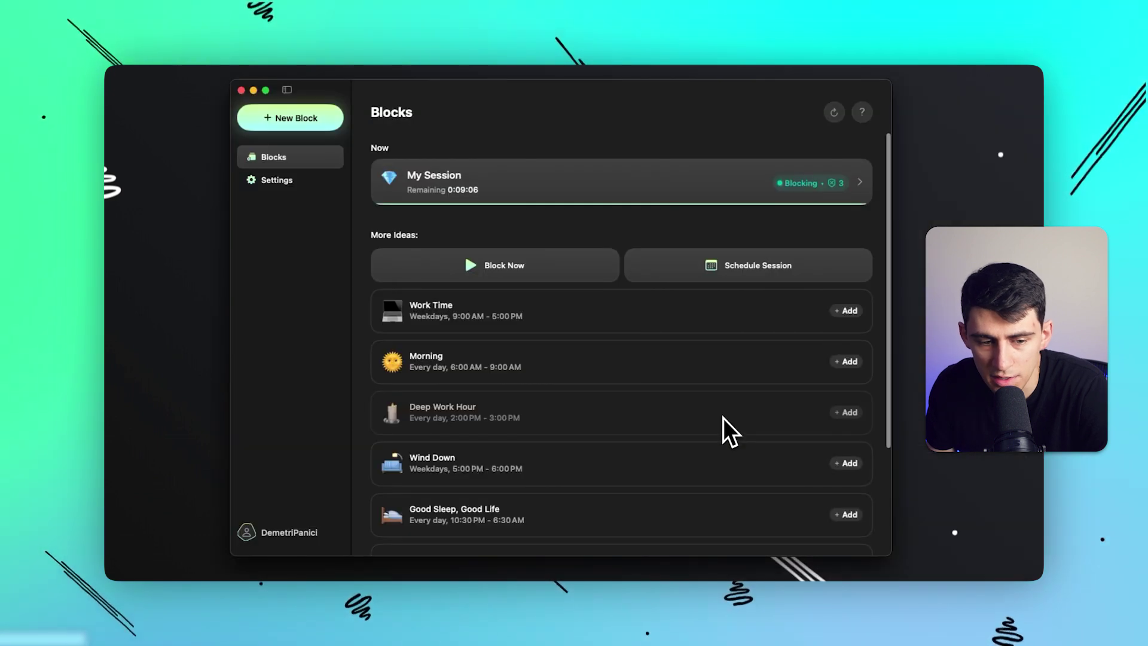
pyautogui.click(743, 271)
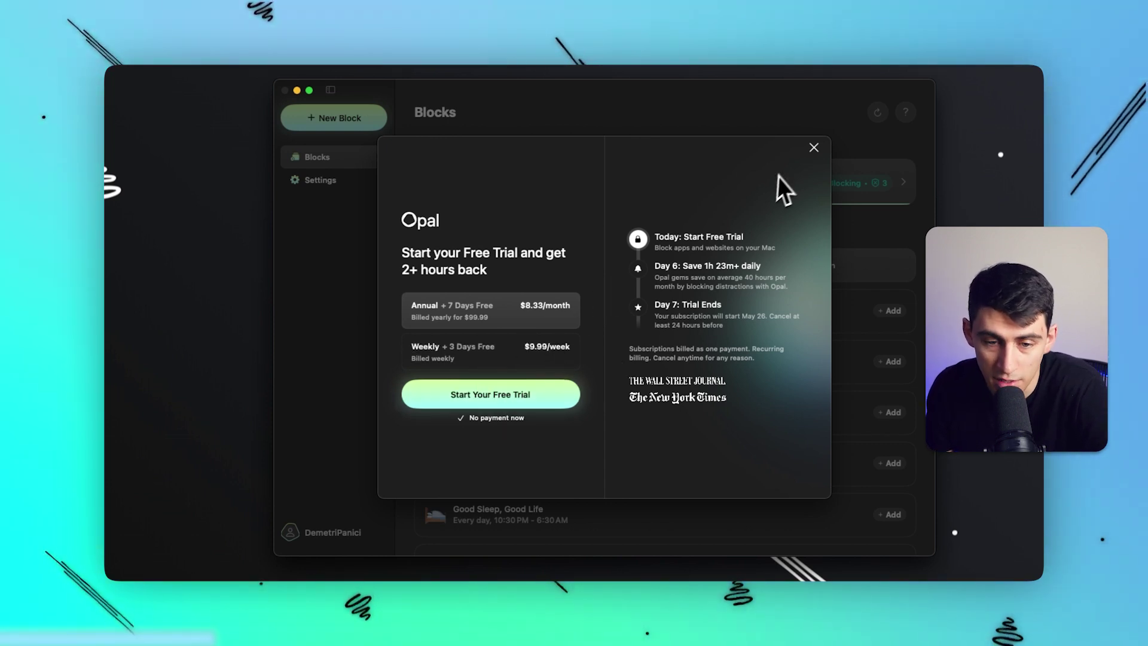
pyautogui.click(813, 148)
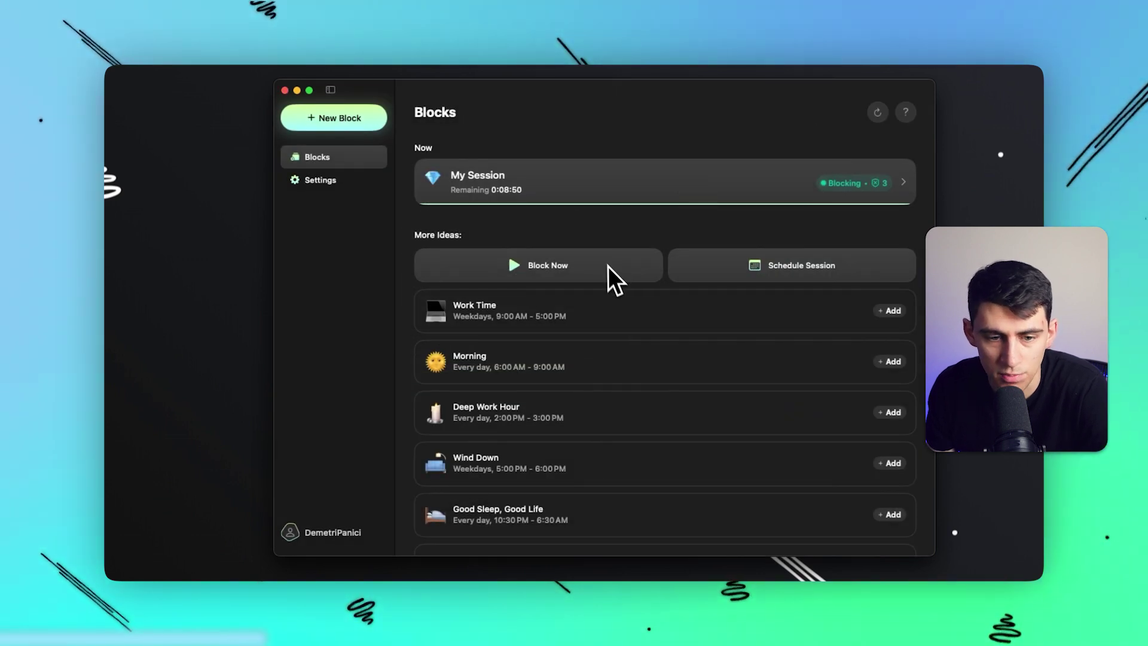
# Set up an immediate Opal block and save its apps list without WhatsApp.
pyautogui.click(539, 269)
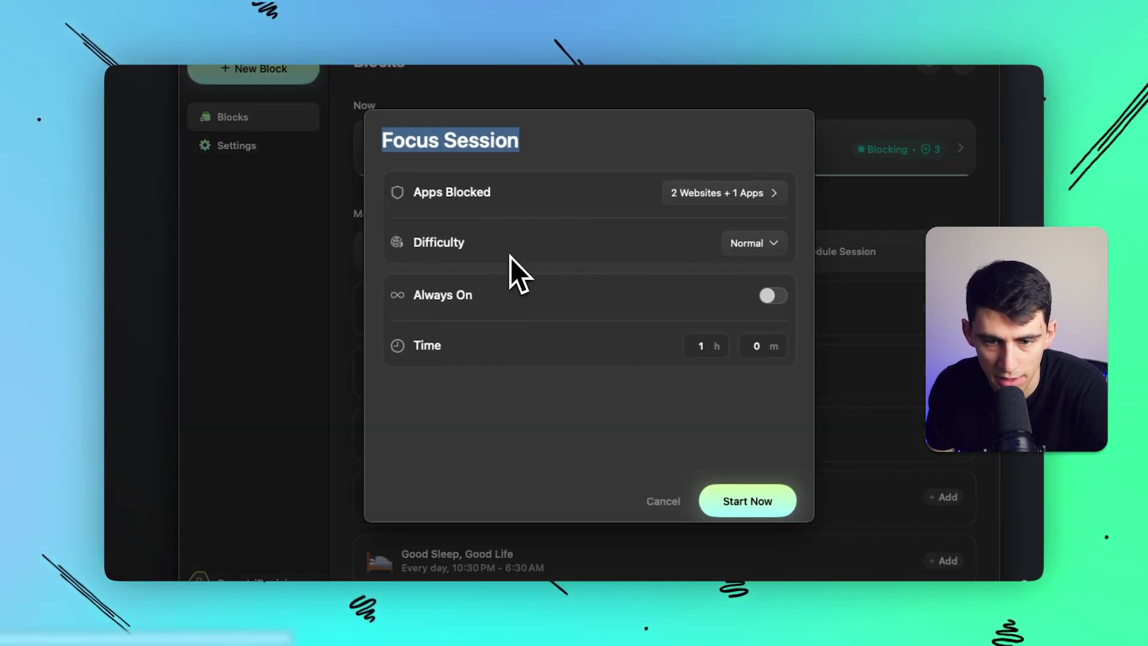
pyautogui.click(744, 213)
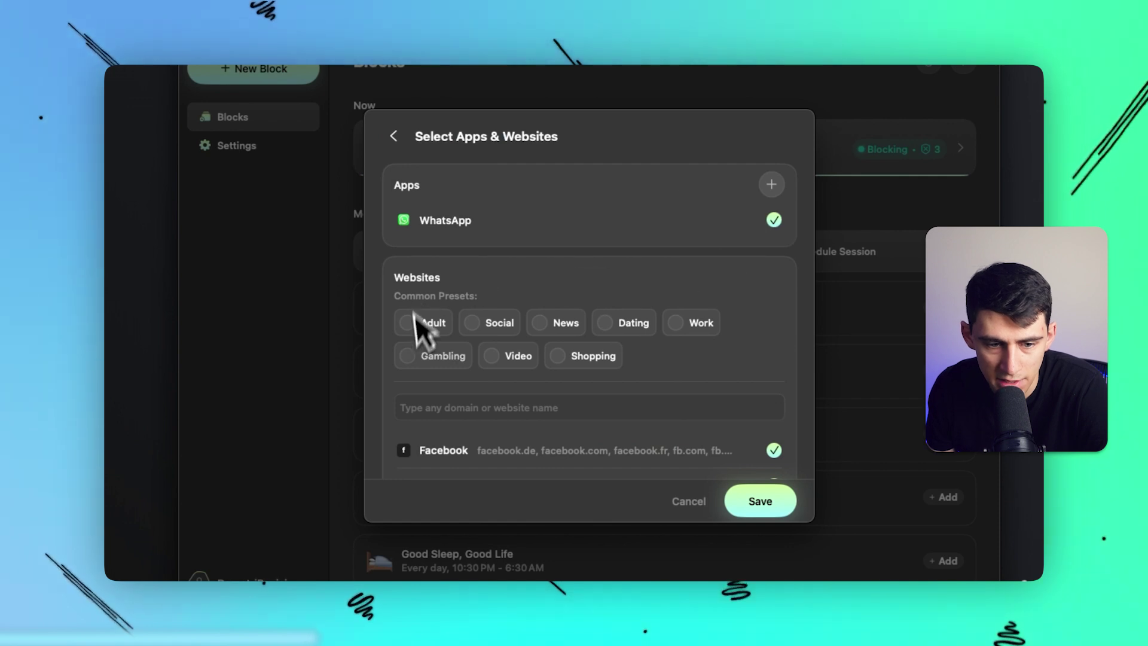
pyautogui.scroll(-3, 478, 382)
pyautogui.scroll(-2, 580, 465)
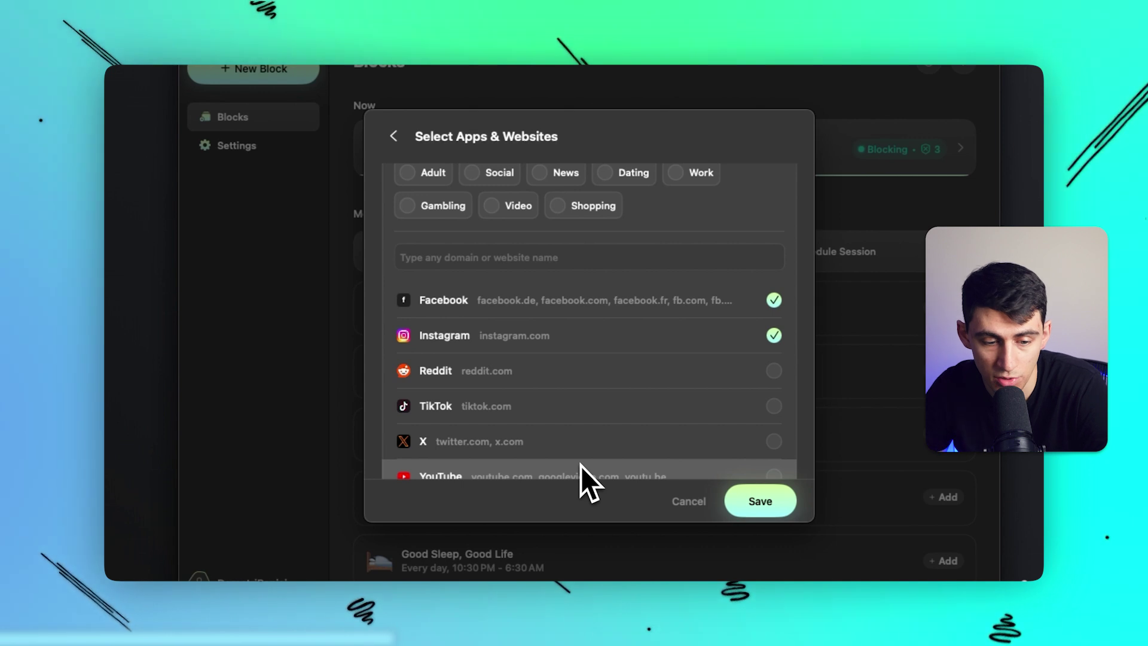
pyautogui.scroll(-1, 544, 413)
pyautogui.scroll(5, 547, 389)
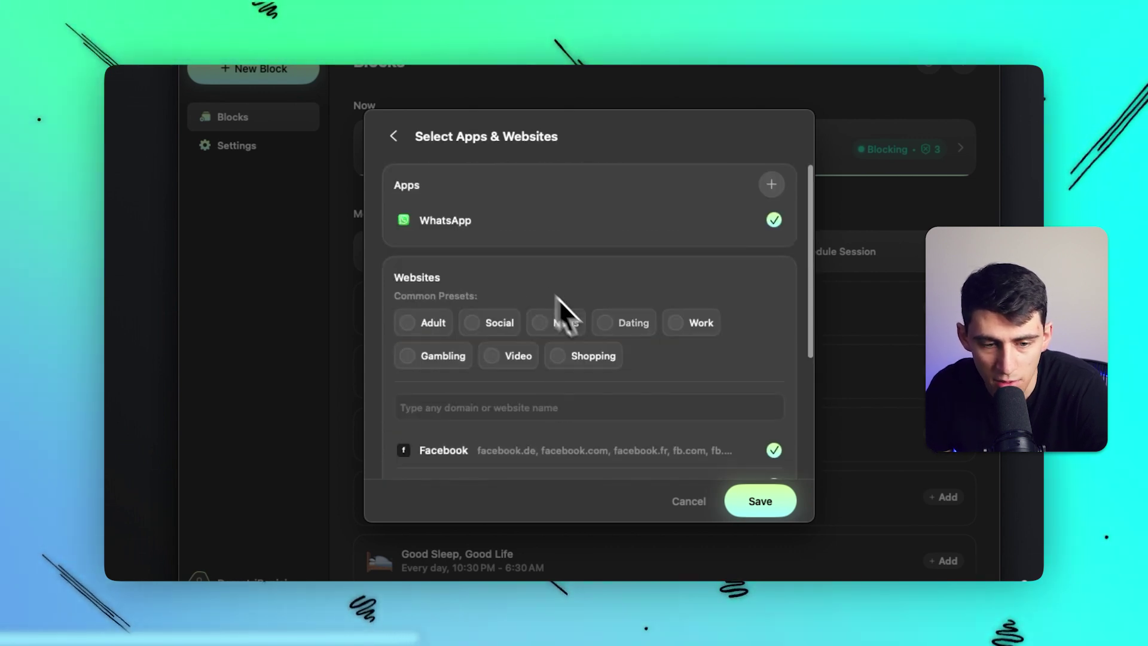
pyautogui.scroll(-5, 558, 305)
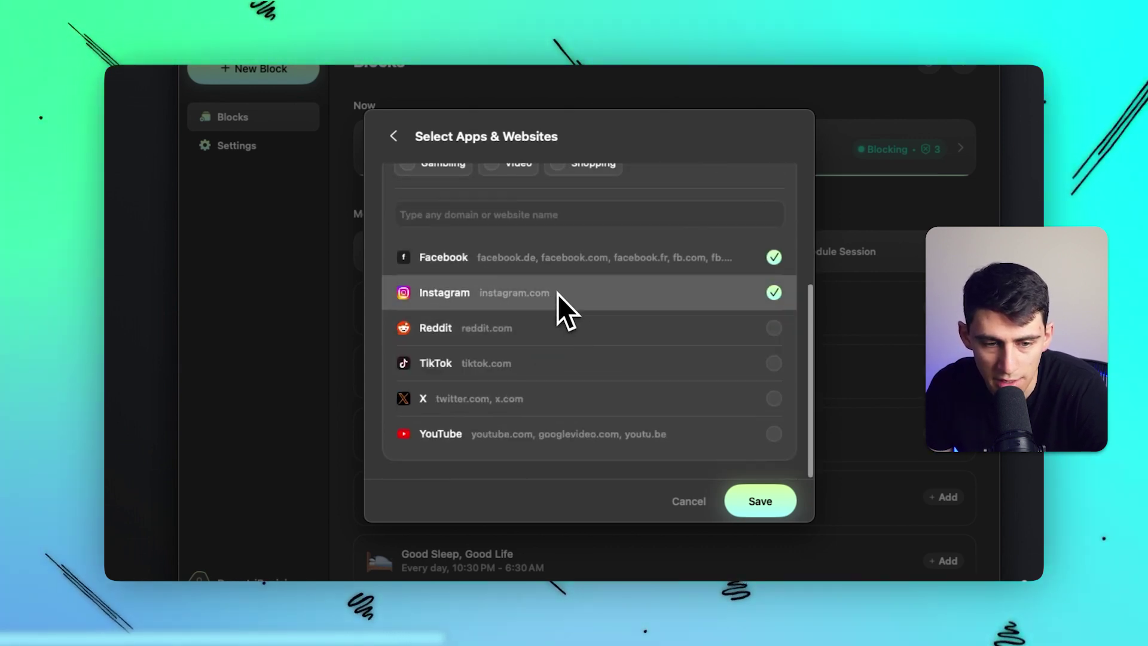
pyautogui.scroll(5, 557, 292)
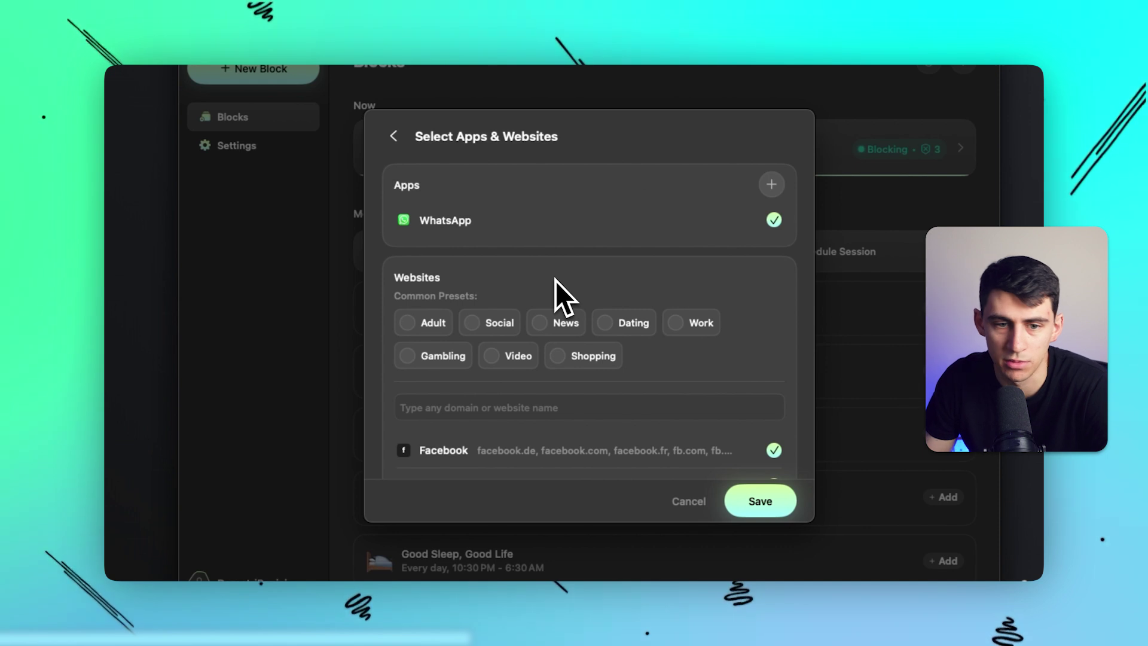
pyautogui.click(528, 217)
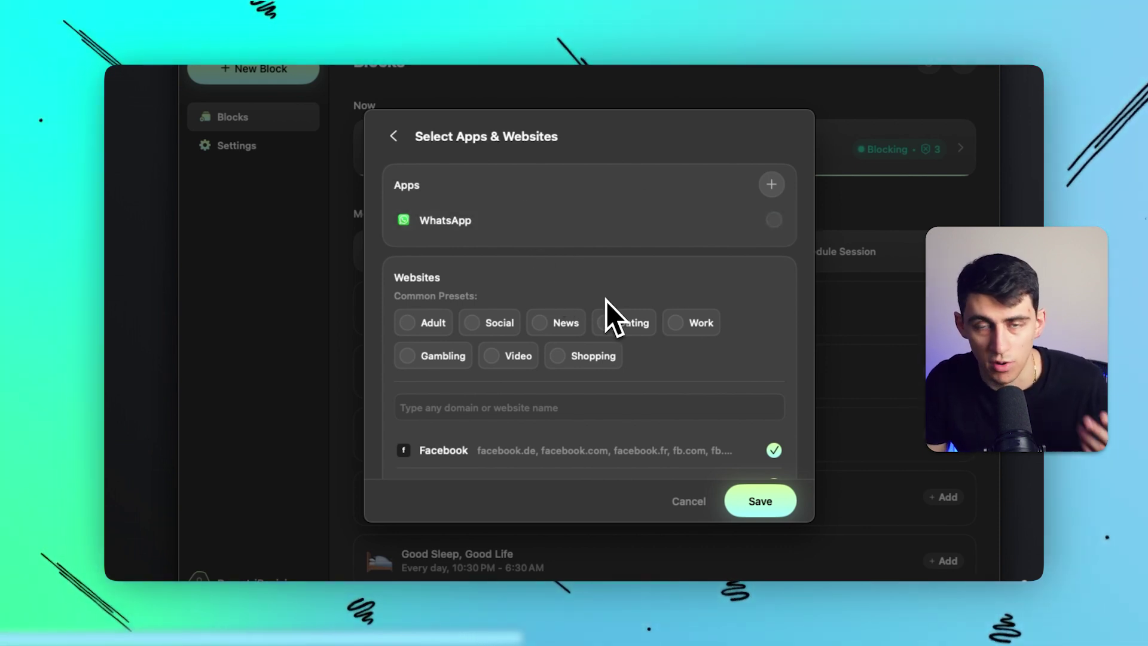
pyautogui.click(768, 506)
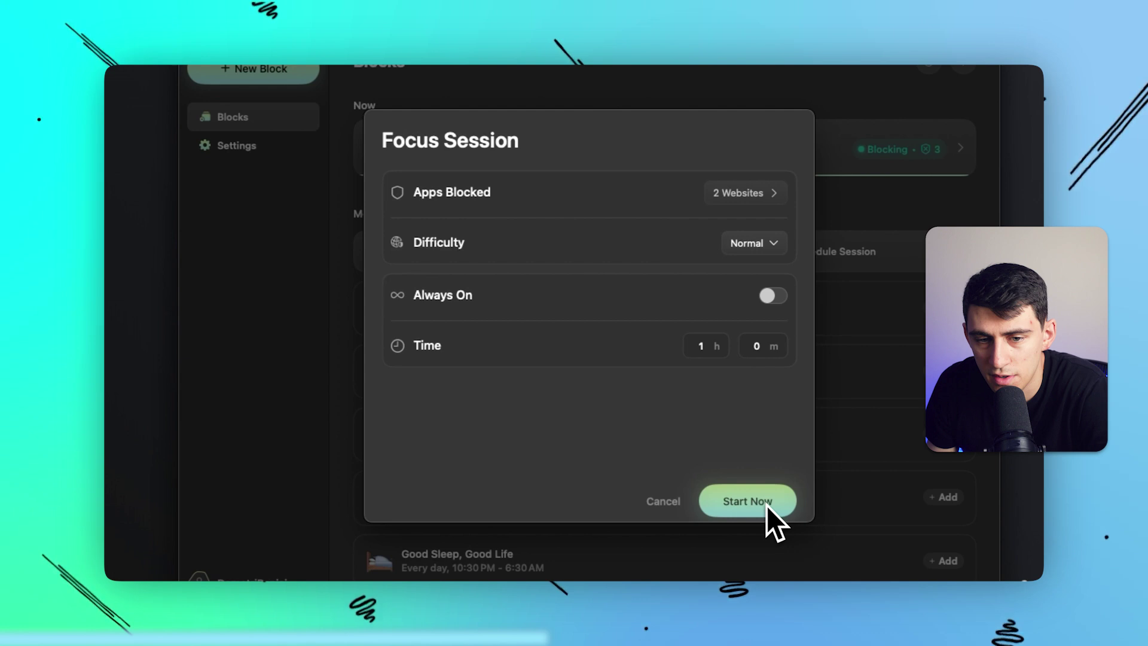
# Start the Opal focus session and reload instagram.com repeatedly to see its block screens.
pyautogui.click(750, 500)
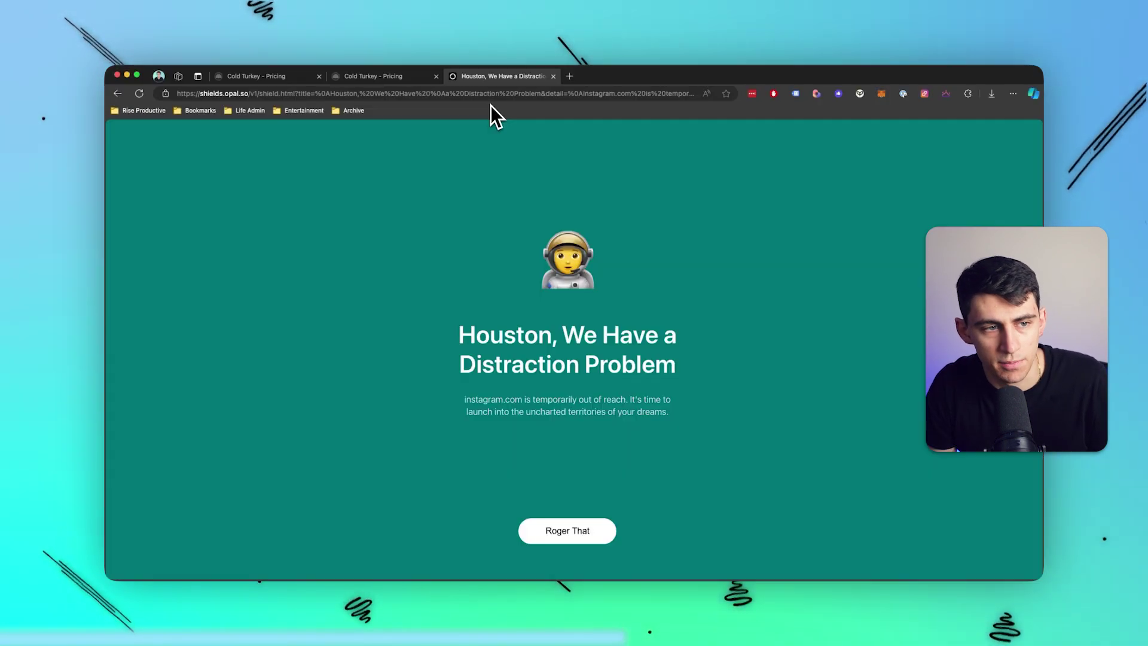
pyautogui.click(392, 92)
pyautogui.press('Return')
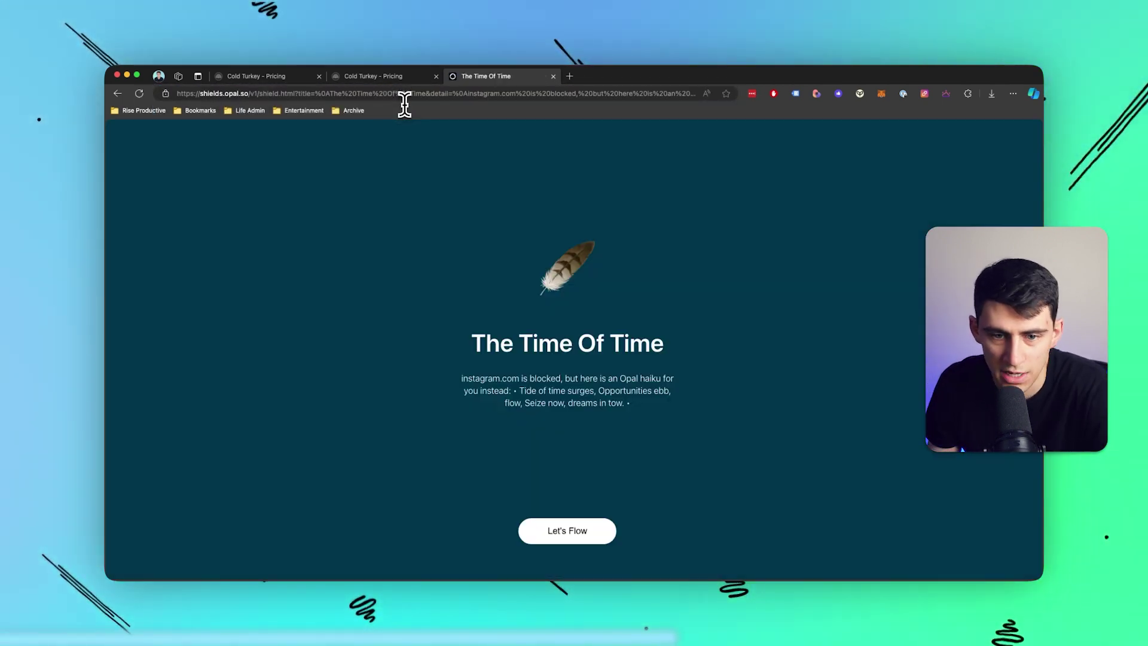
pyautogui.moveTo(470, 338); pyautogui.dragTo(737, 350)
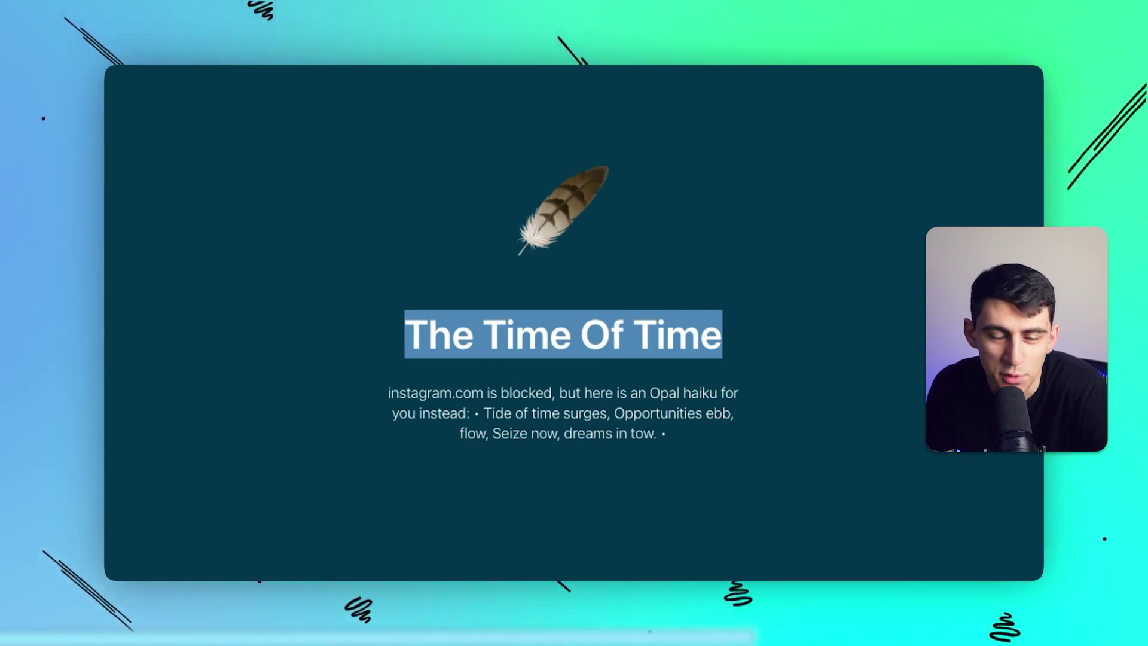
pyautogui.press('super+l')
pyautogui.press('Return')
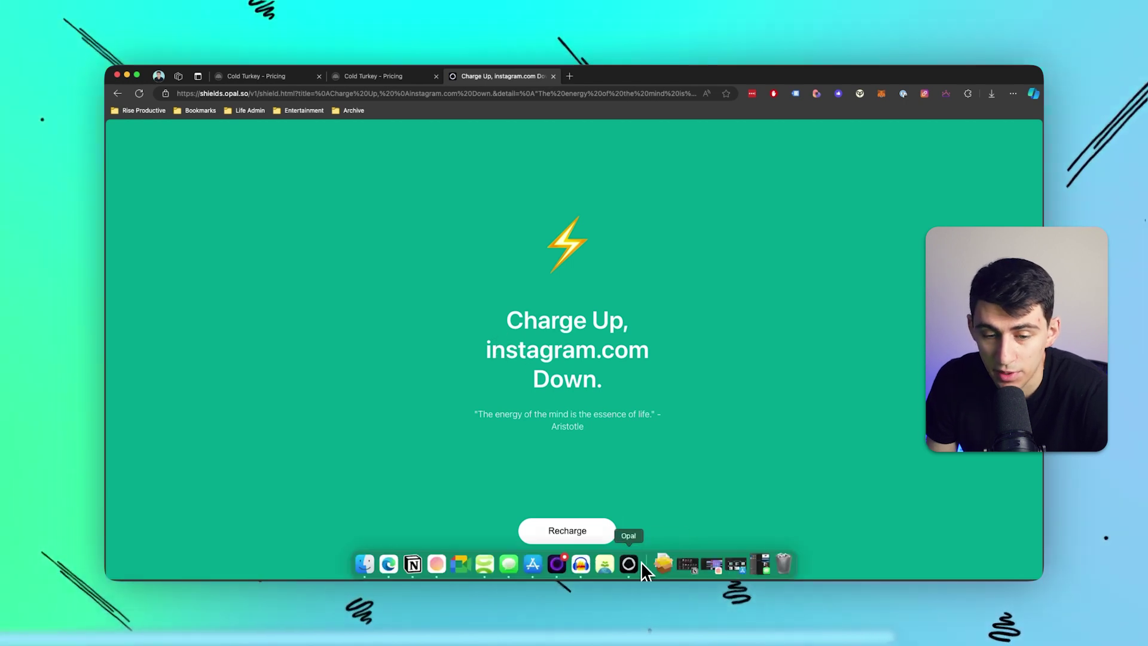
# Bring Opal to the front and start choosing apps and websites for a Block Now session.
pyautogui.click(638, 563)
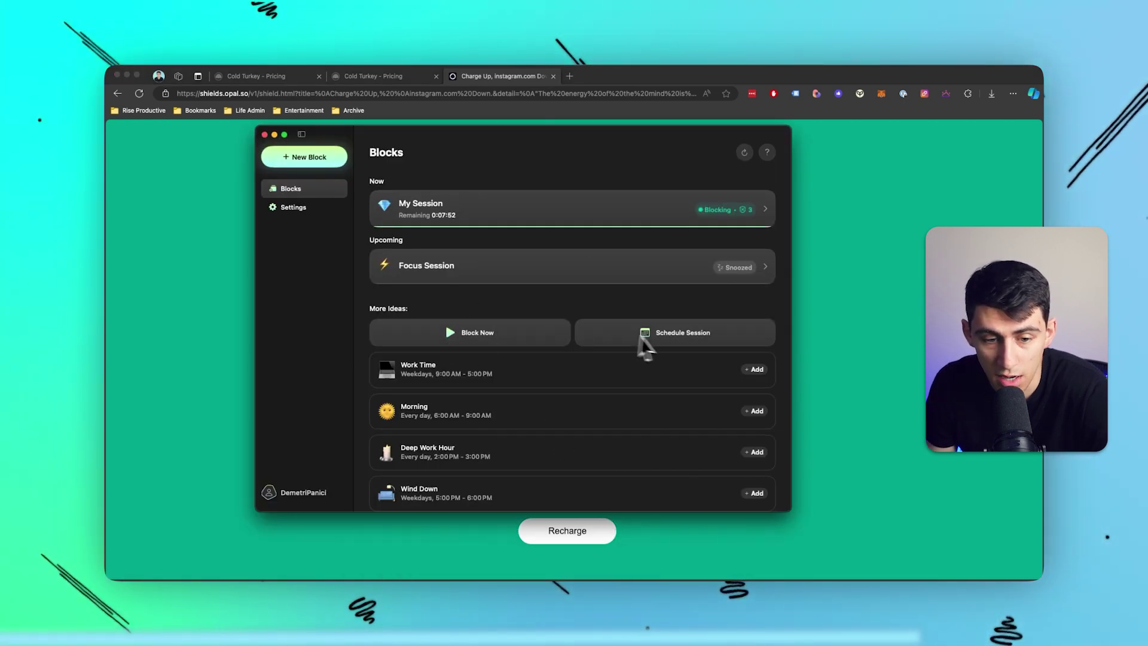
pyautogui.click(469, 333)
pyautogui.click(496, 236)
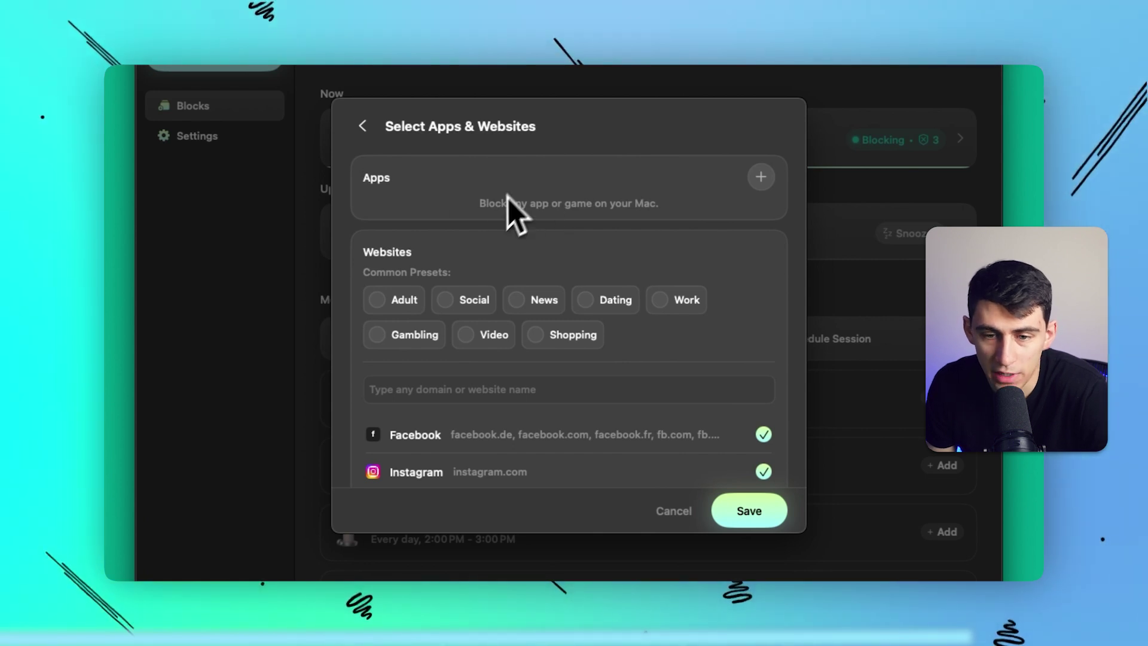
# Browse the Mac applications picker and cancel it without adding any app.
pyautogui.click(761, 177)
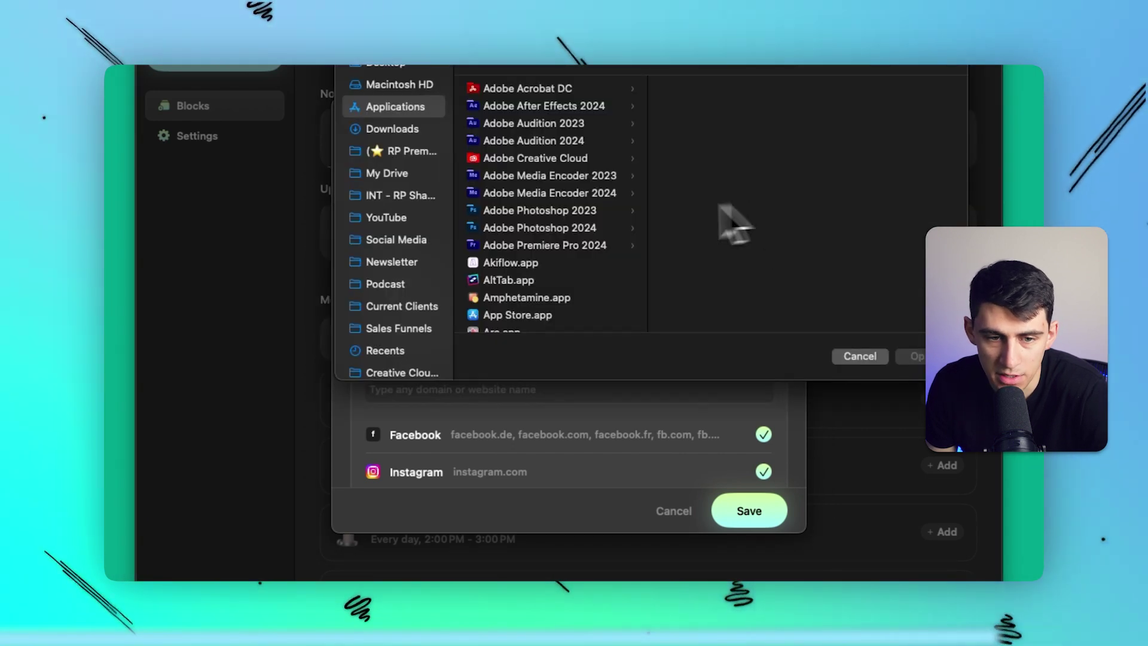
pyautogui.scroll(-10, 565, 275)
pyautogui.scroll(8, 568, 299)
pyautogui.scroll(-15, 520, 288)
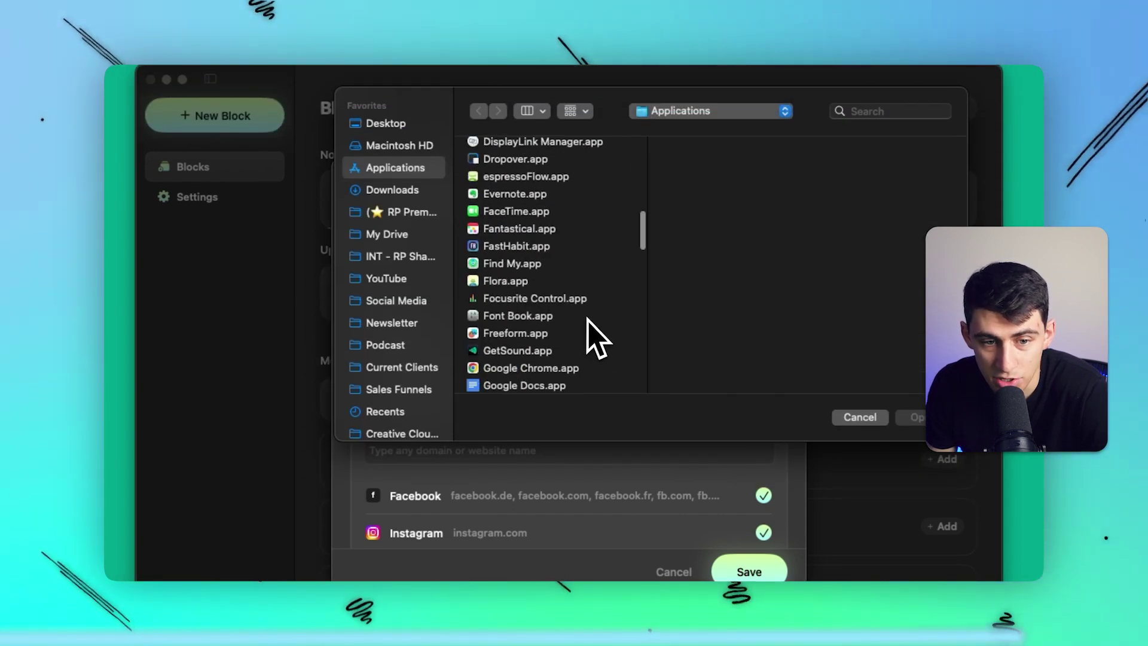
pyautogui.scroll(10, 588, 293)
pyautogui.scroll(10, 592, 338)
pyautogui.scroll(-12, 598, 339)
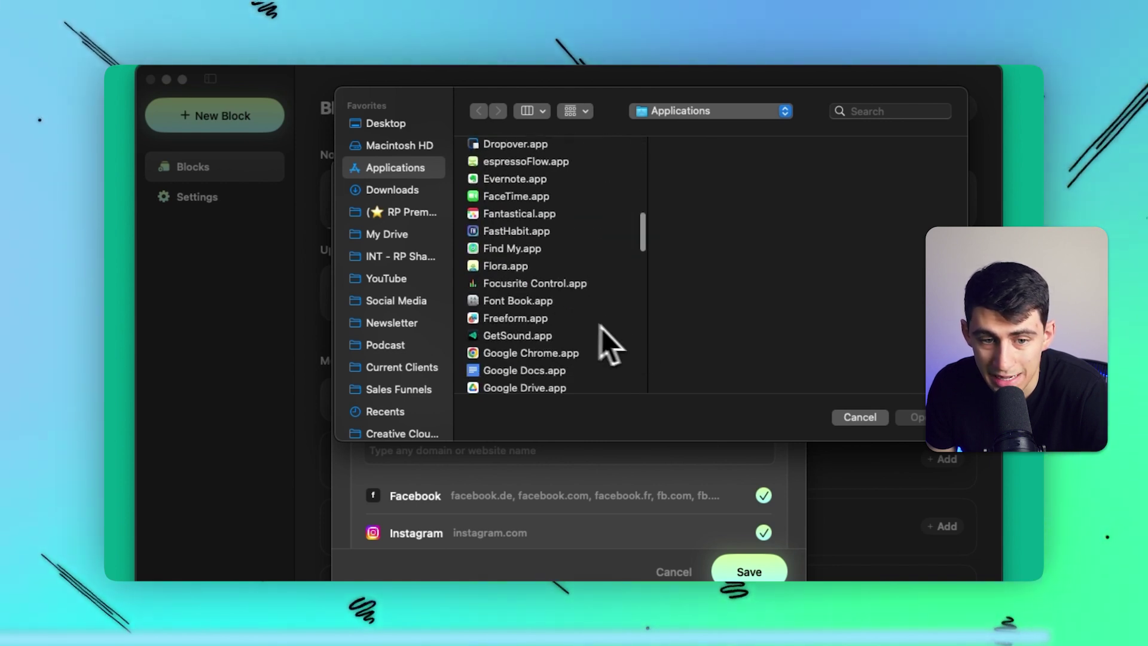
pyautogui.click(886, 418)
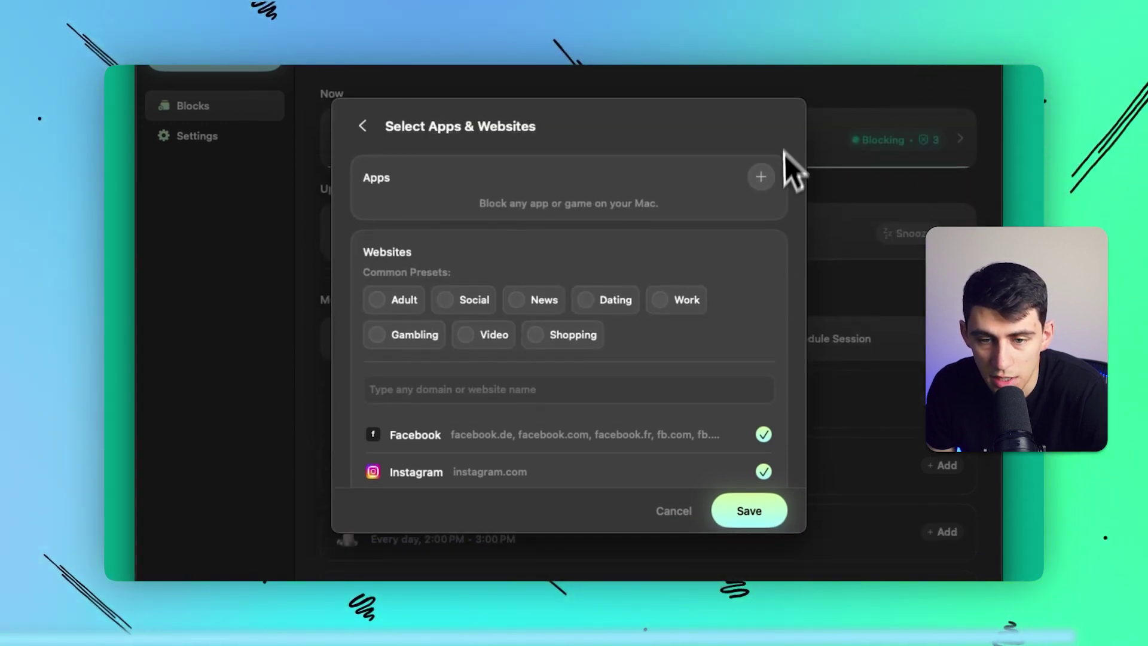
# Save Opal's Facebook and Instagram selection, close setup, then open one sec's Desktop Browser Extensions page.
pyautogui.click(744, 511)
pyautogui.click(642, 513)
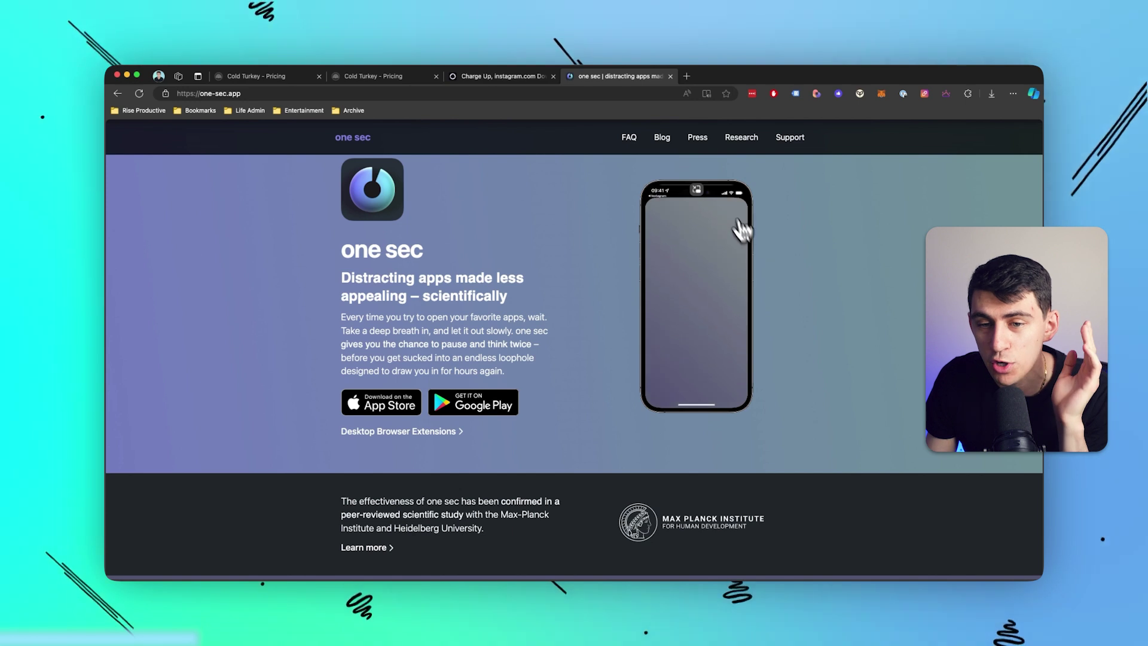
pyautogui.moveTo(974, 455); pyautogui.dragTo(601, 269)
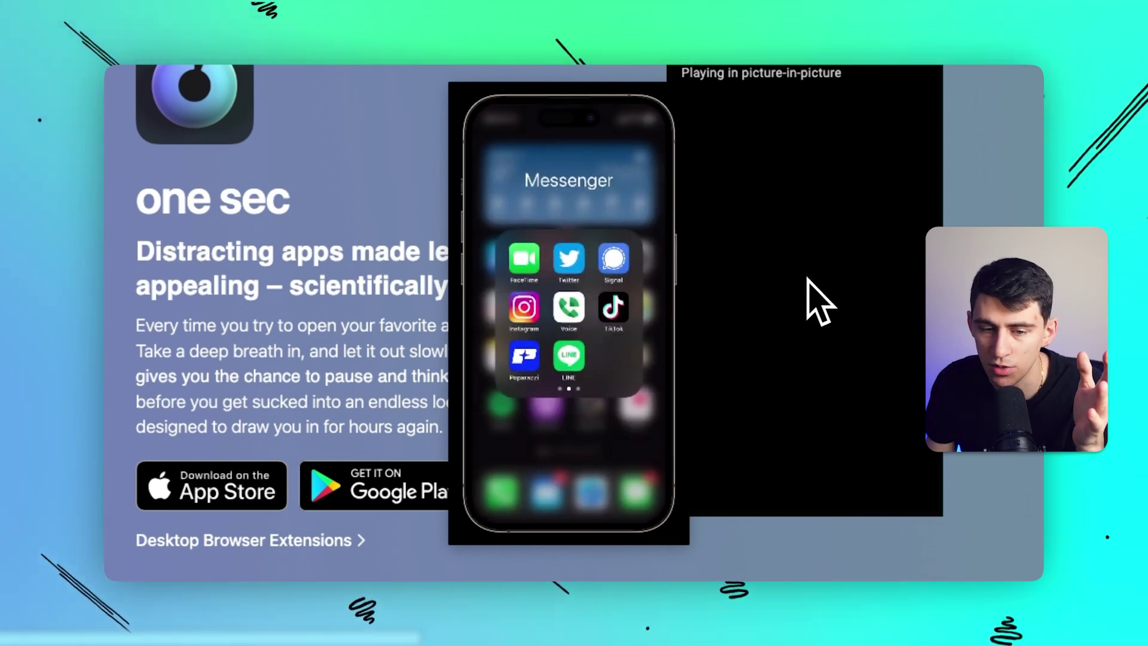
pyautogui.moveTo(662, 292)
pyautogui.moveTo(662, 292); pyautogui.dragTo(837, 388)
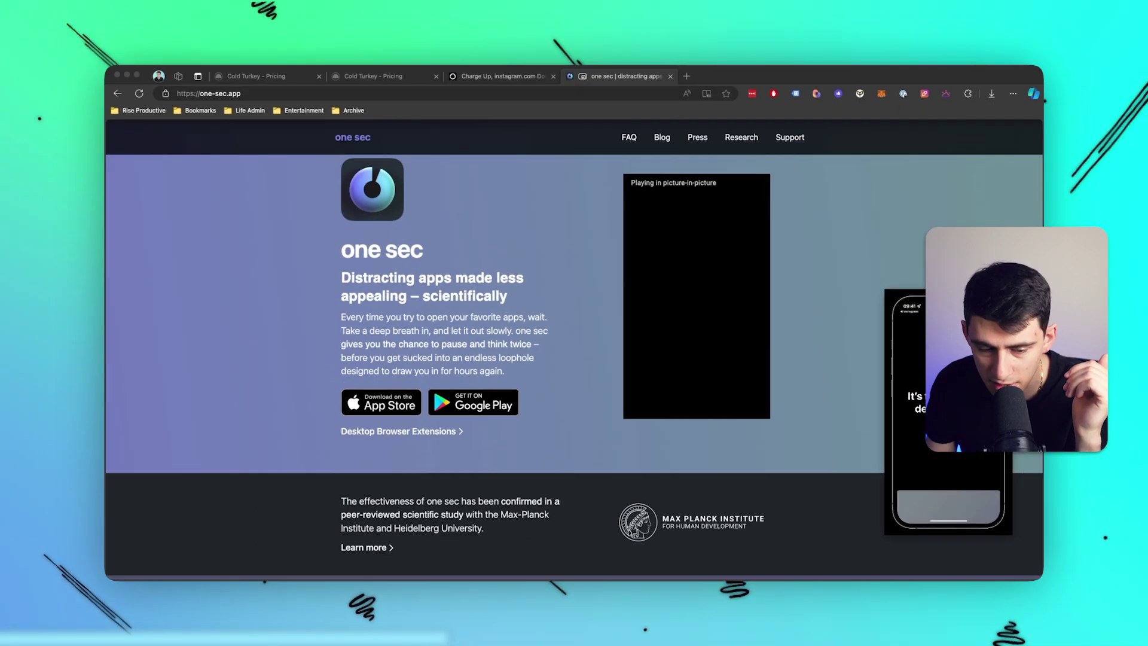
pyautogui.click(390, 280)
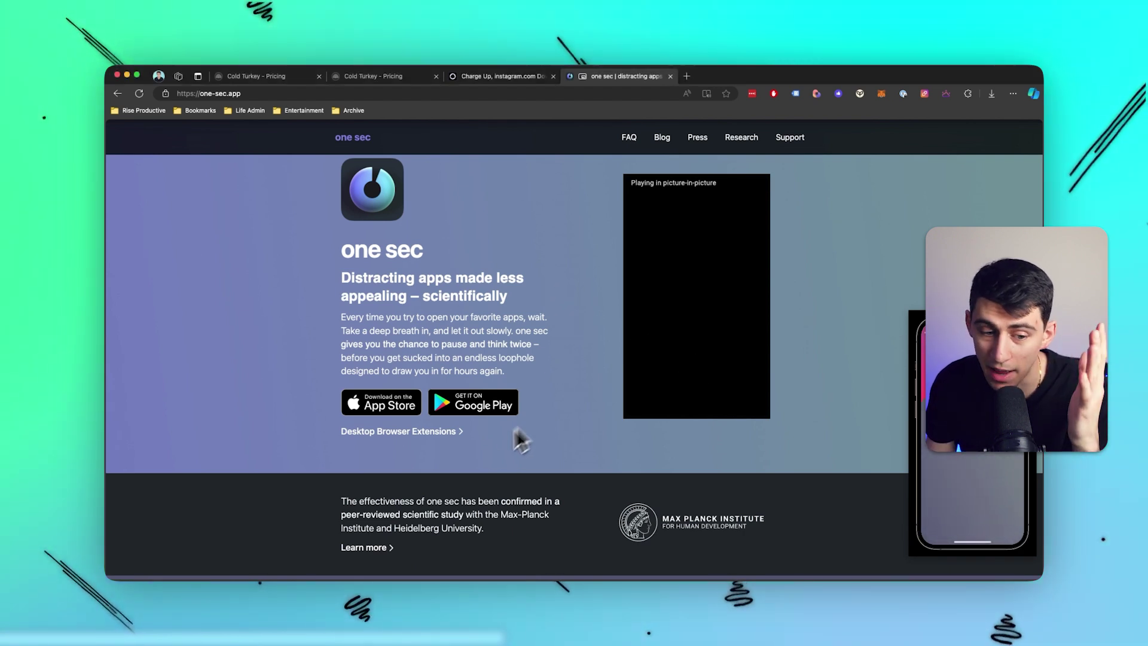
pyautogui.click(416, 430)
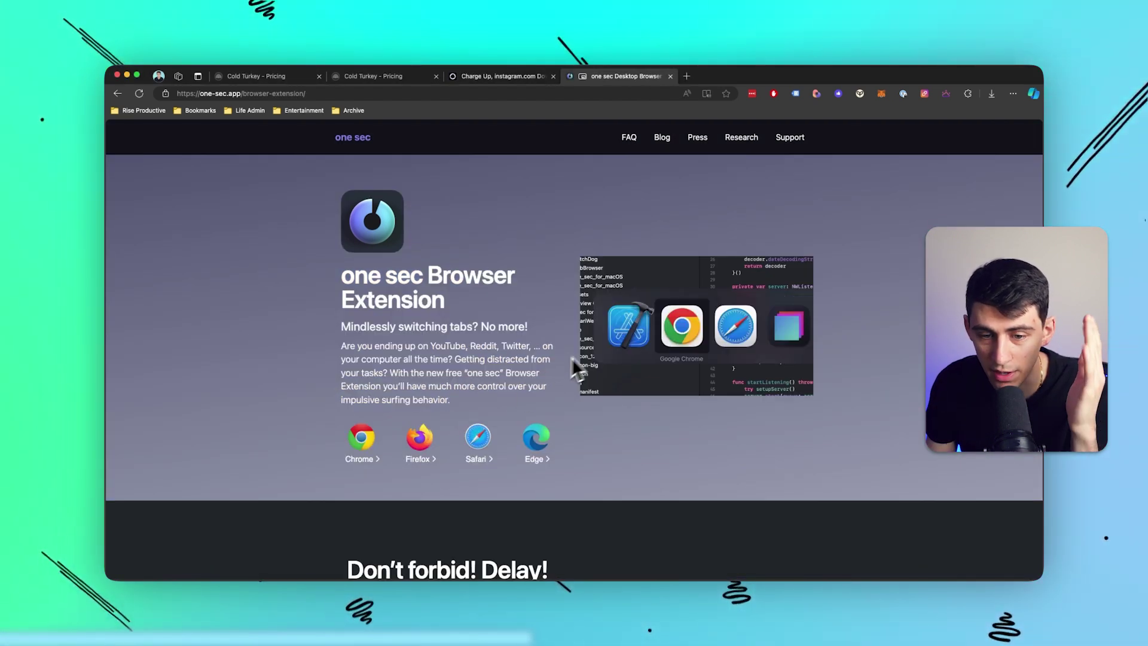
# Install the one sec delay & block websites extension from the Chrome Web Store into Edge.
pyautogui.click(361, 440)
pyautogui.click(814, 303)
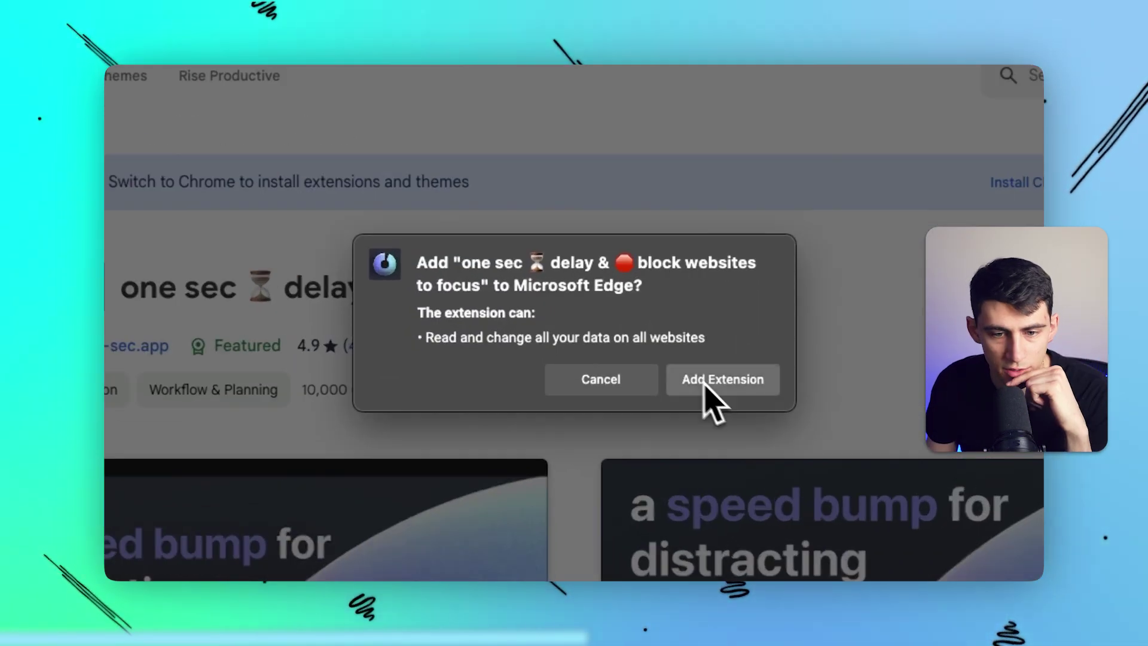
pyautogui.click(603, 317)
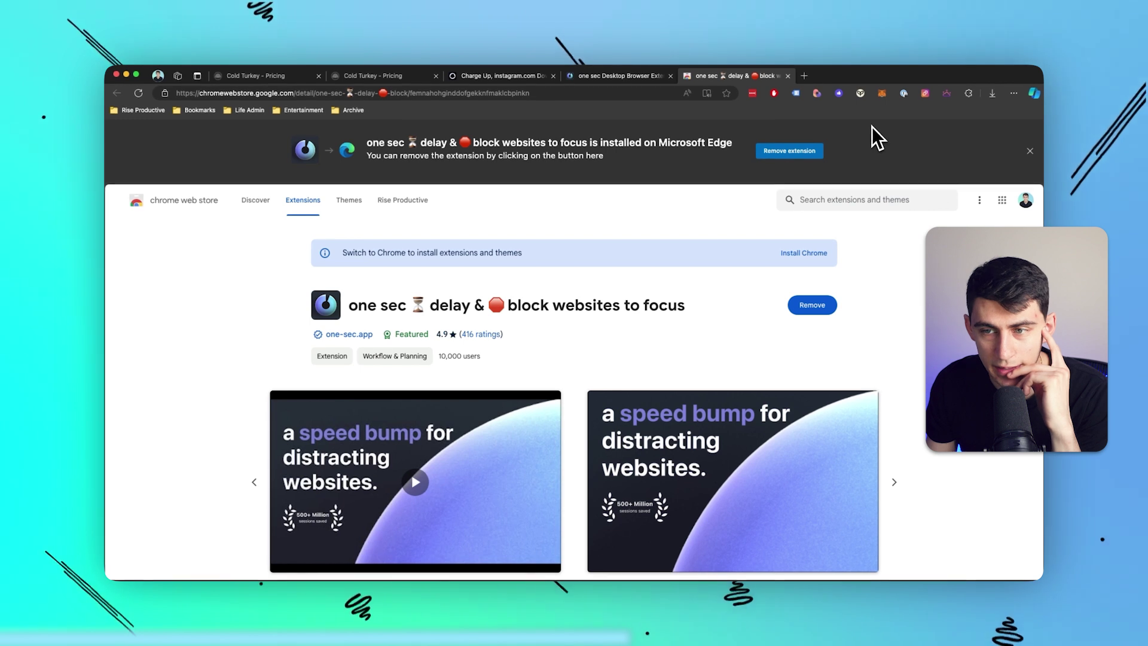
# Pin one sec to the Edge toolbar and bring up its quick options.
pyautogui.click(968, 92)
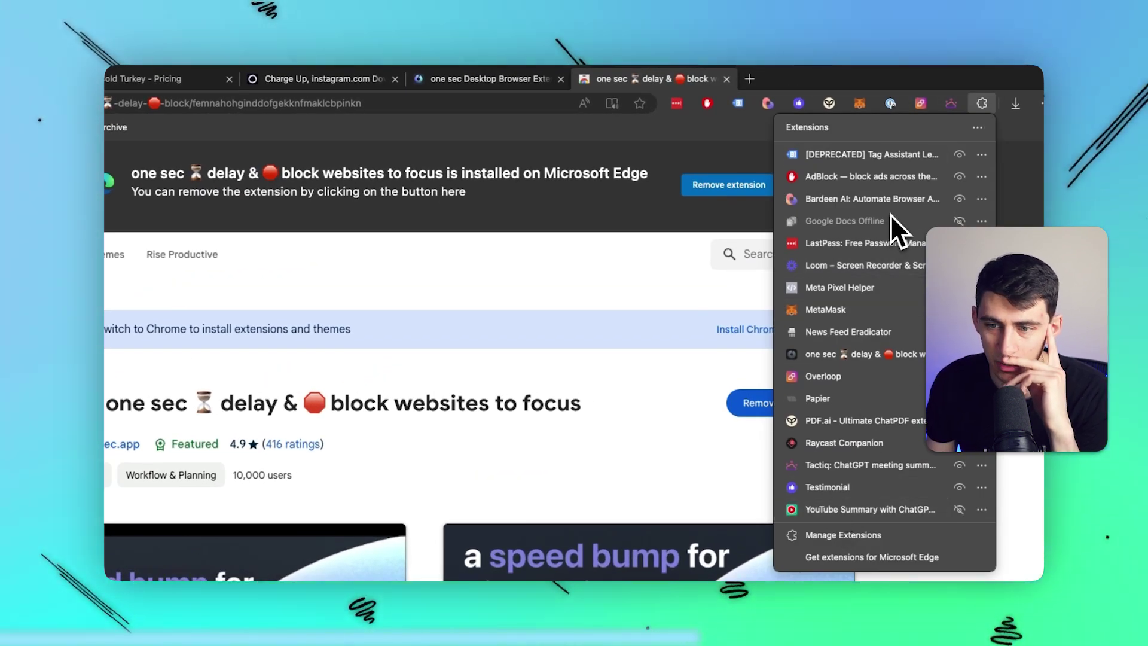
pyautogui.click(958, 353)
pyautogui.click(715, 146)
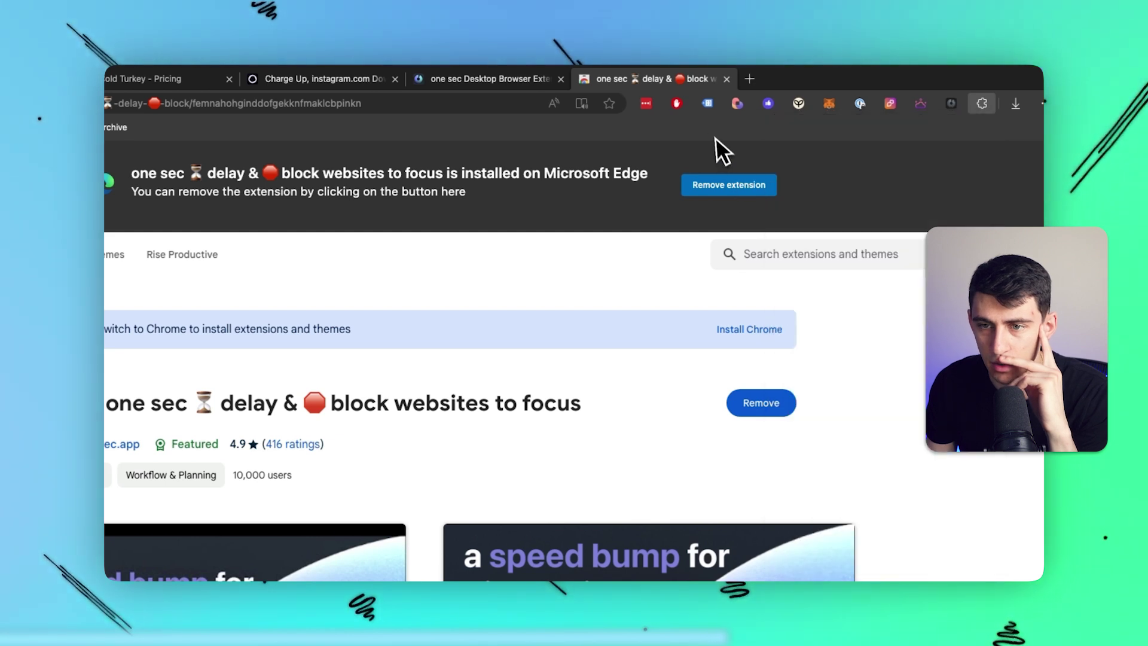
pyautogui.click(952, 105)
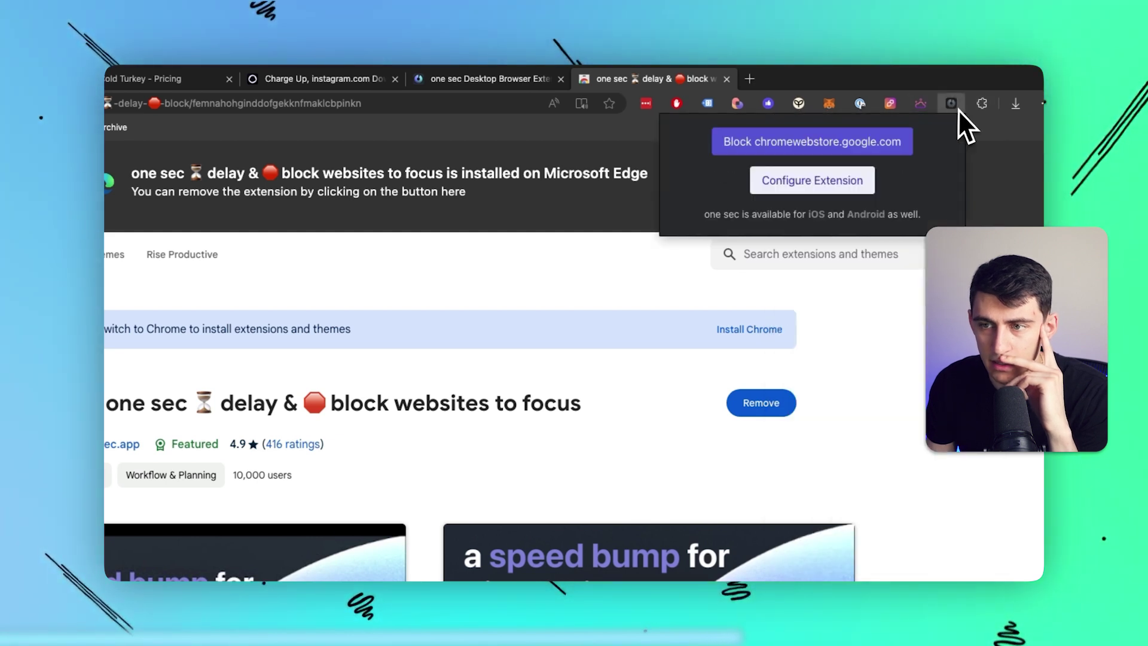
# Remove facebook.com and reddit.com from one sec's blocked websites, leaving only youtube.com, and save.
pyautogui.click(800, 183)
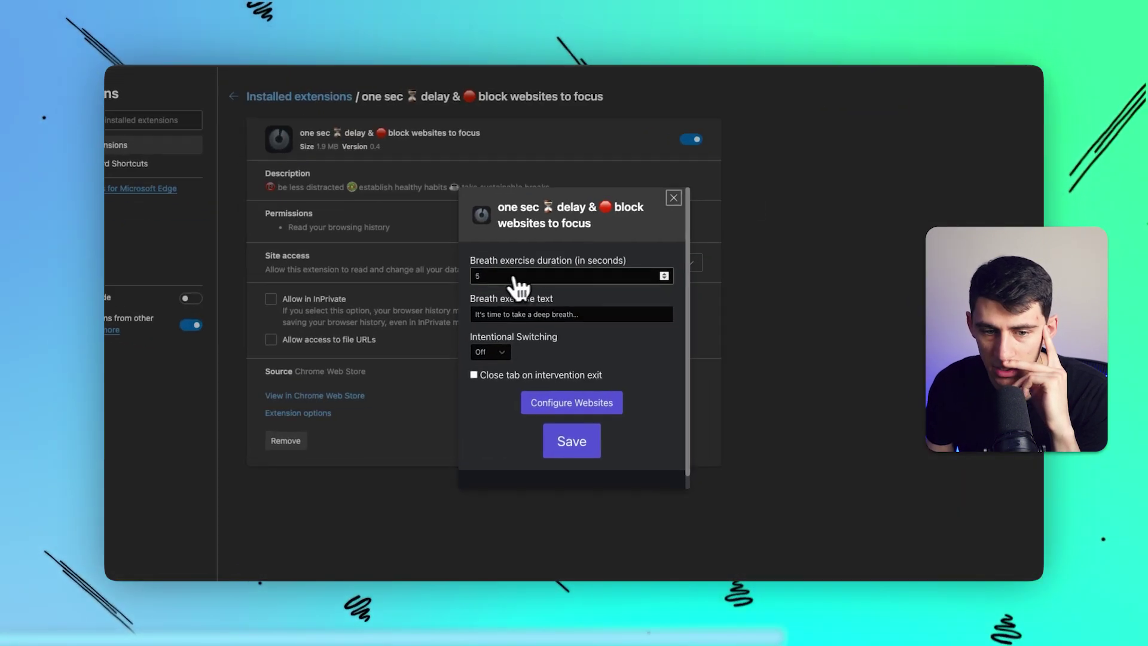
pyautogui.click(571, 400)
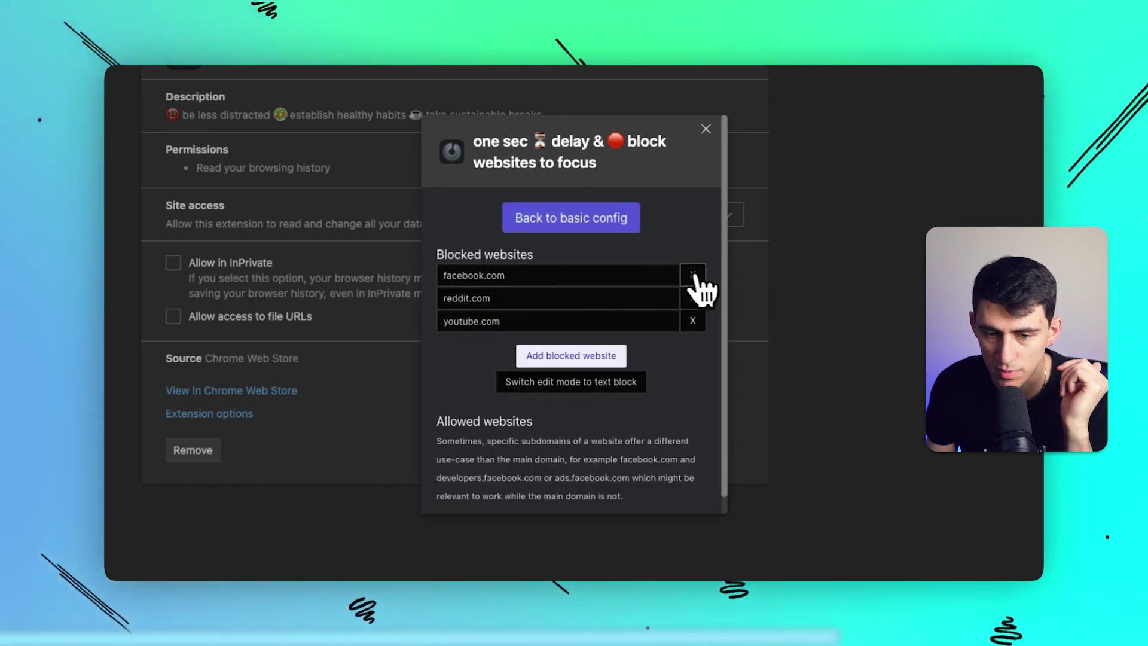
pyautogui.click(693, 276)
pyautogui.click(693, 276)
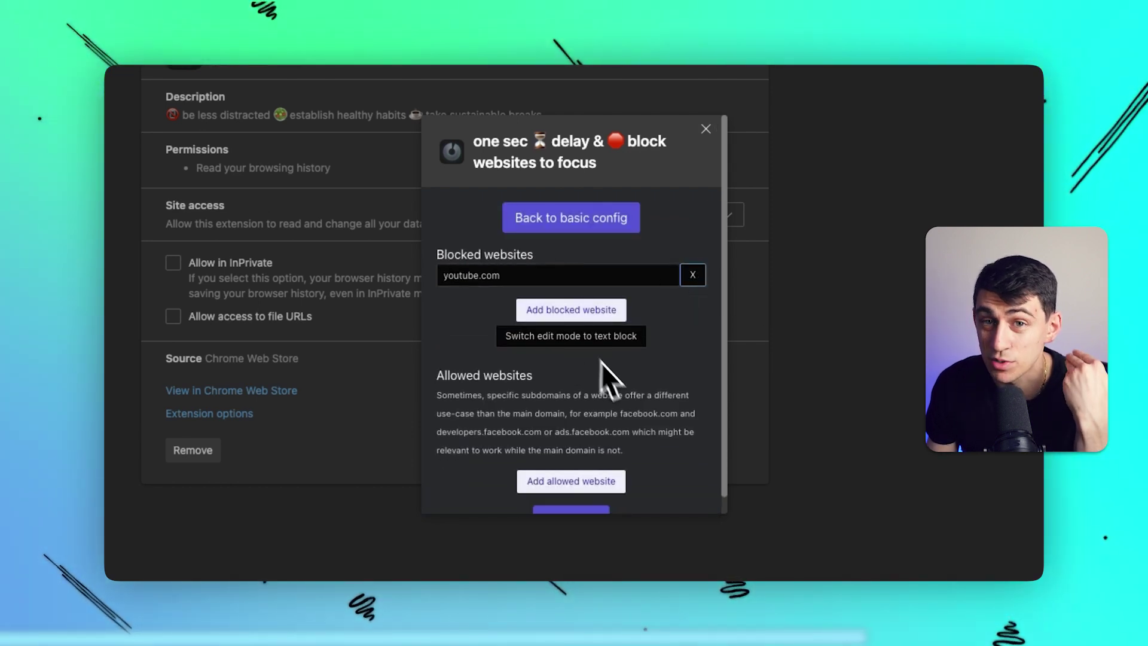
pyautogui.scroll(-2, 664, 373)
pyautogui.click(571, 483)
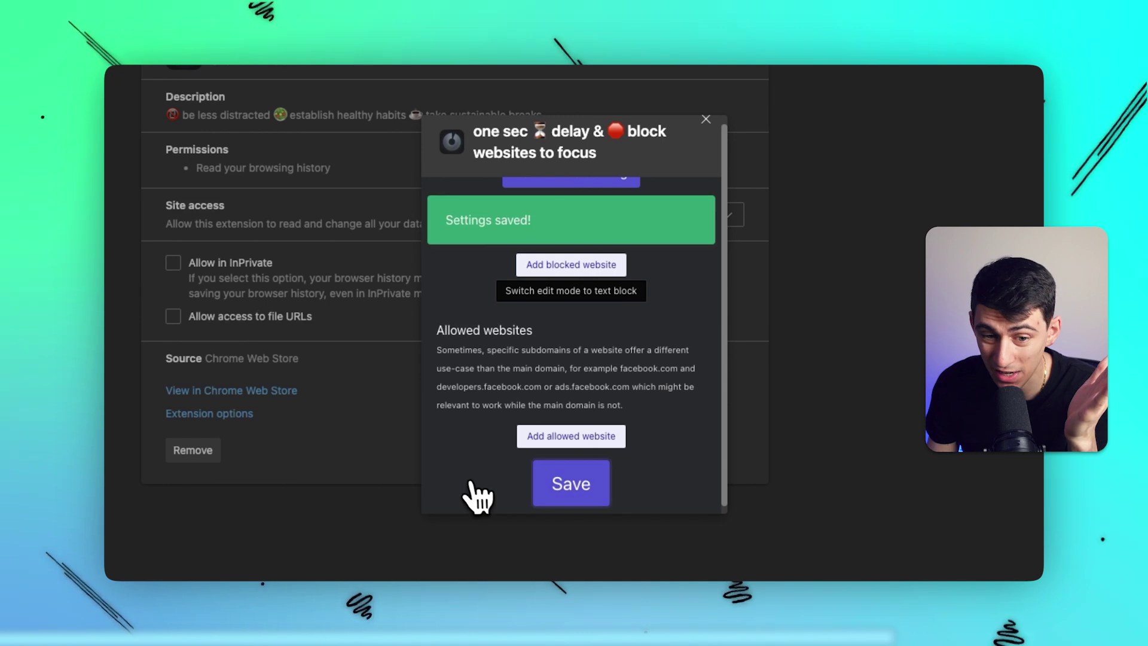
pyautogui.click(744, 474)
# Go to youtube.com in a new tab and continue past one sec's block screen.
pyautogui.press('super+t')
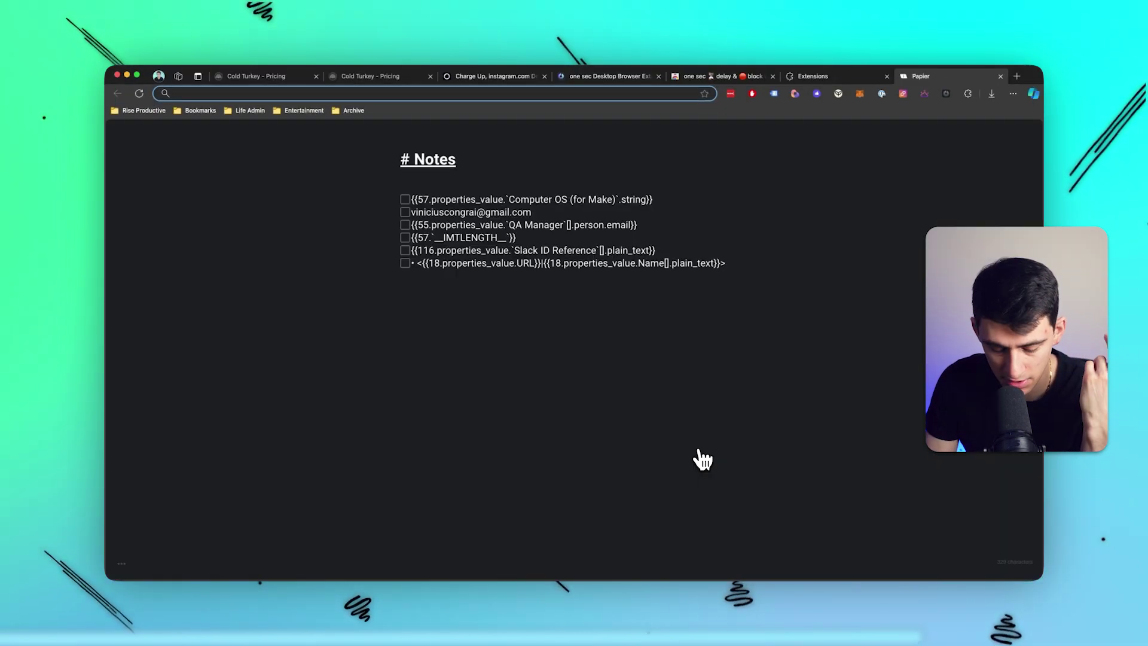
pyautogui.write('youtube.com')
pyautogui.press('Return')
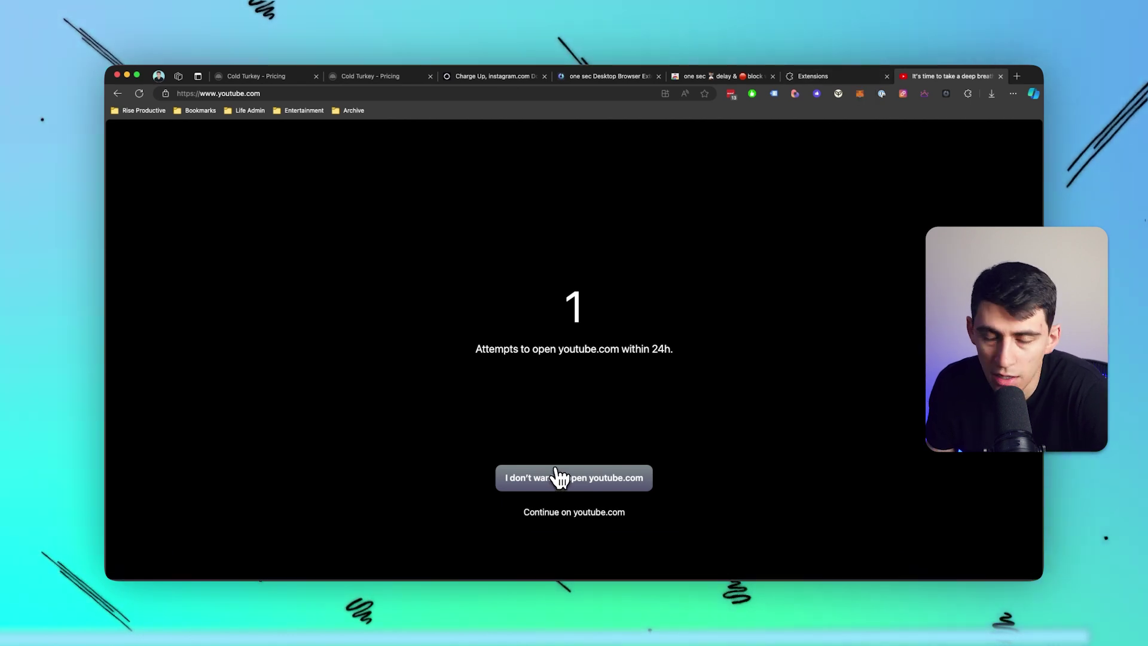
pyautogui.click(565, 511)
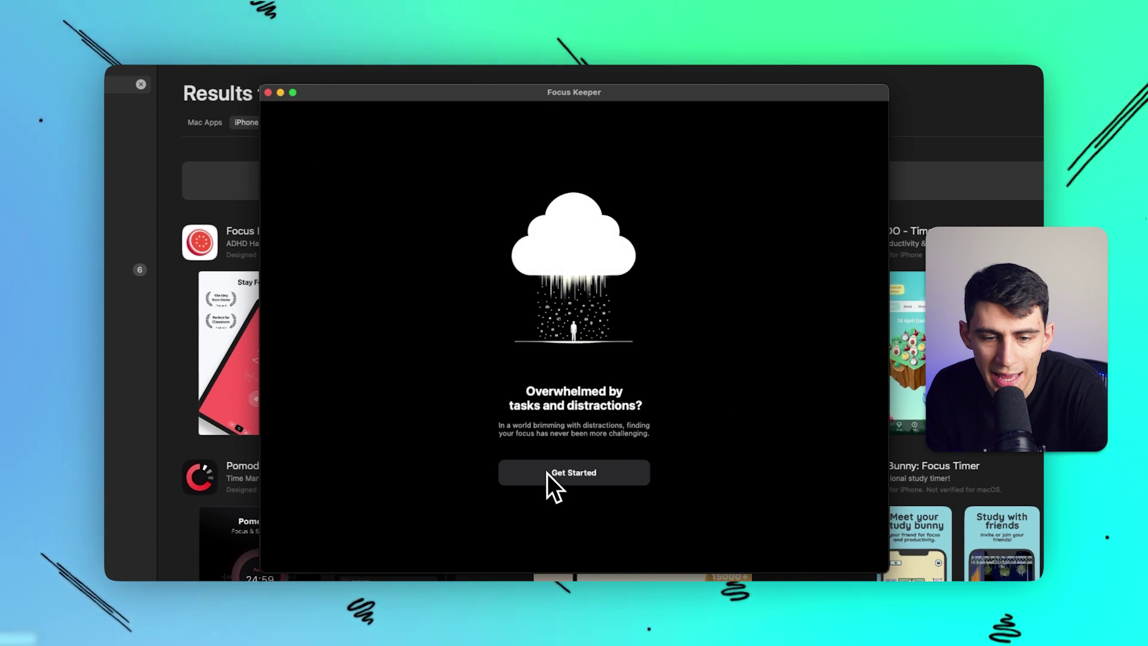
# Begin Focus Keeper setup and choose Pomodoro and Working as focus areas.
pyautogui.click(547, 472)
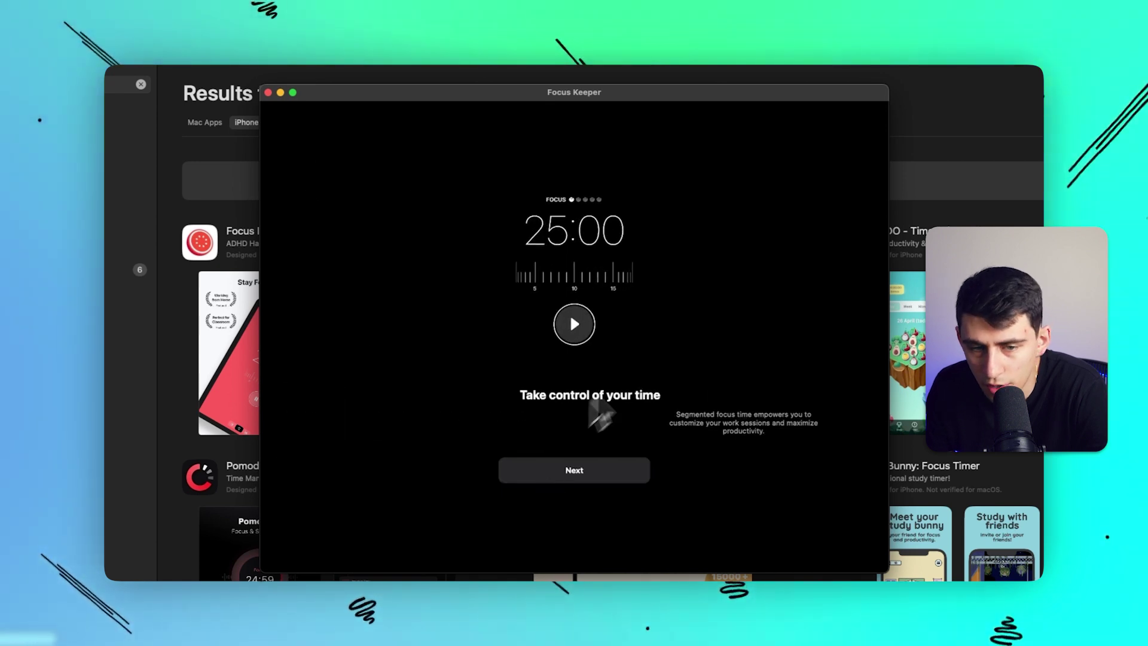
pyautogui.click(587, 472)
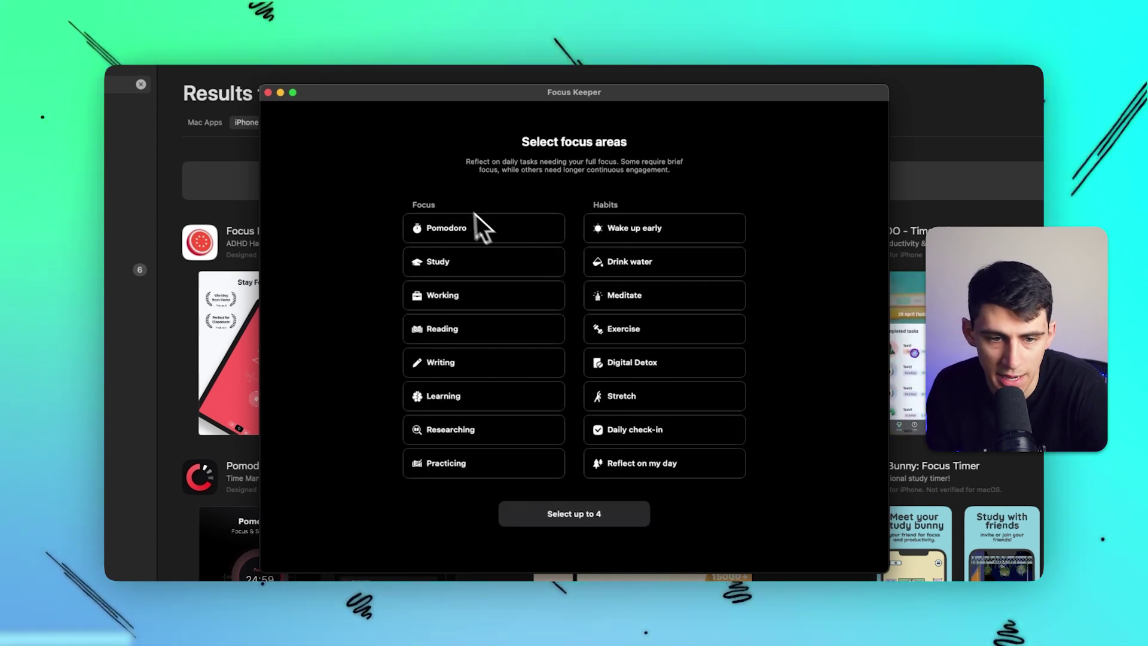
pyautogui.click(461, 232)
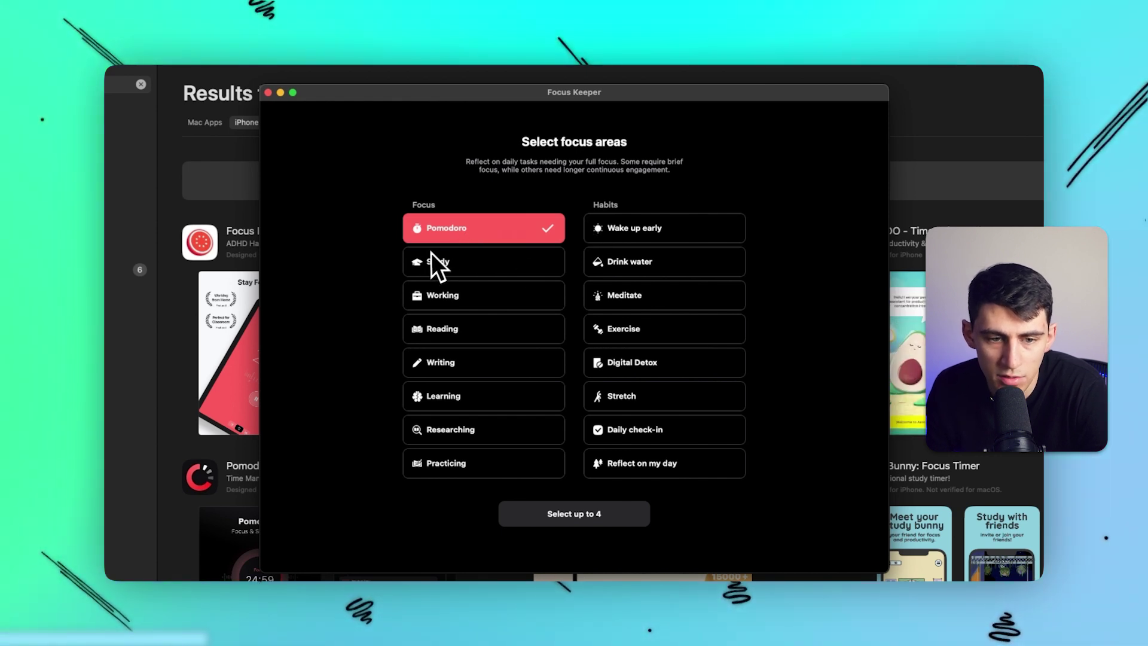
pyautogui.click(424, 293)
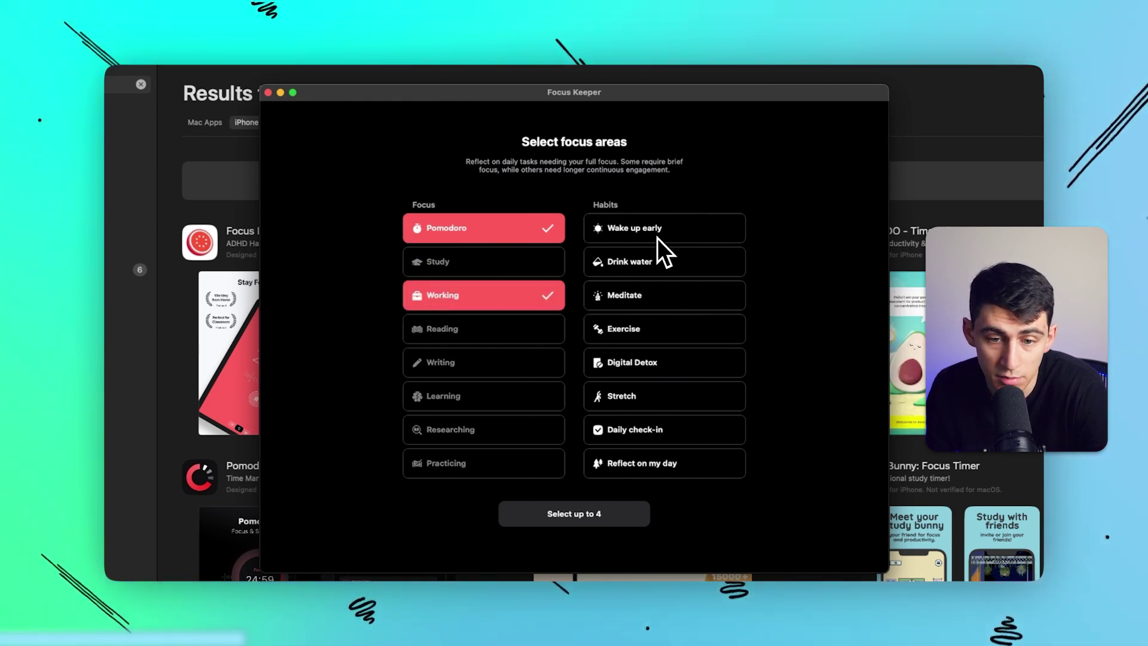
# Add Digital Detox and Meditate habits, finish onboarding, and enable notifications.
pyautogui.click(655, 362)
pyautogui.click(669, 296)
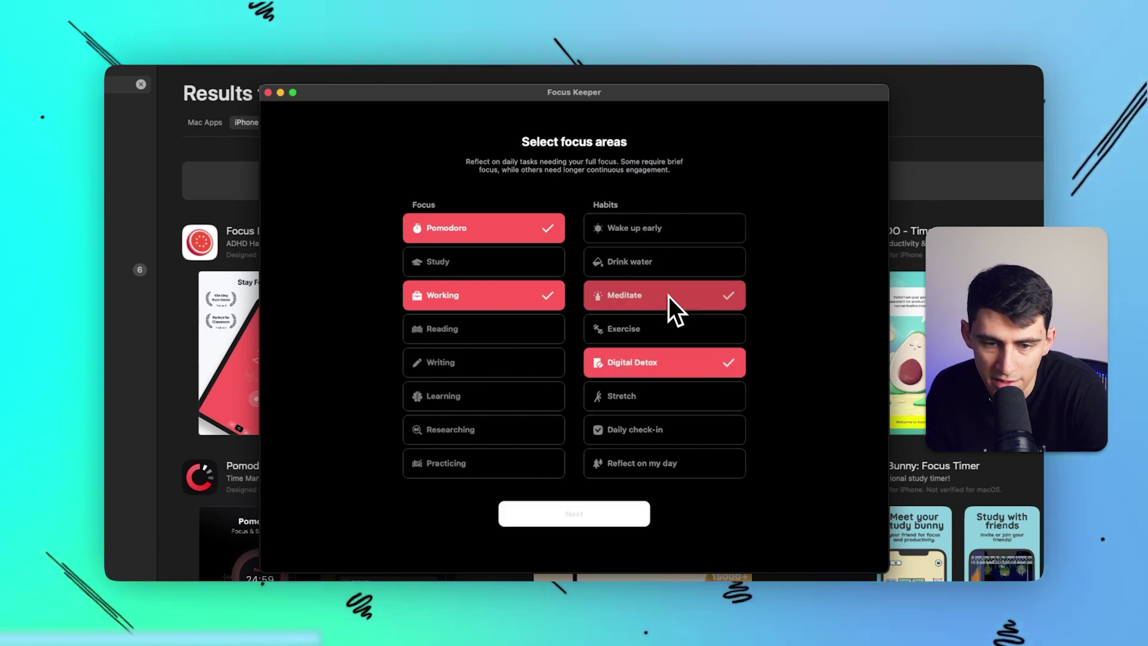
pyautogui.click(585, 509)
pyautogui.click(605, 464)
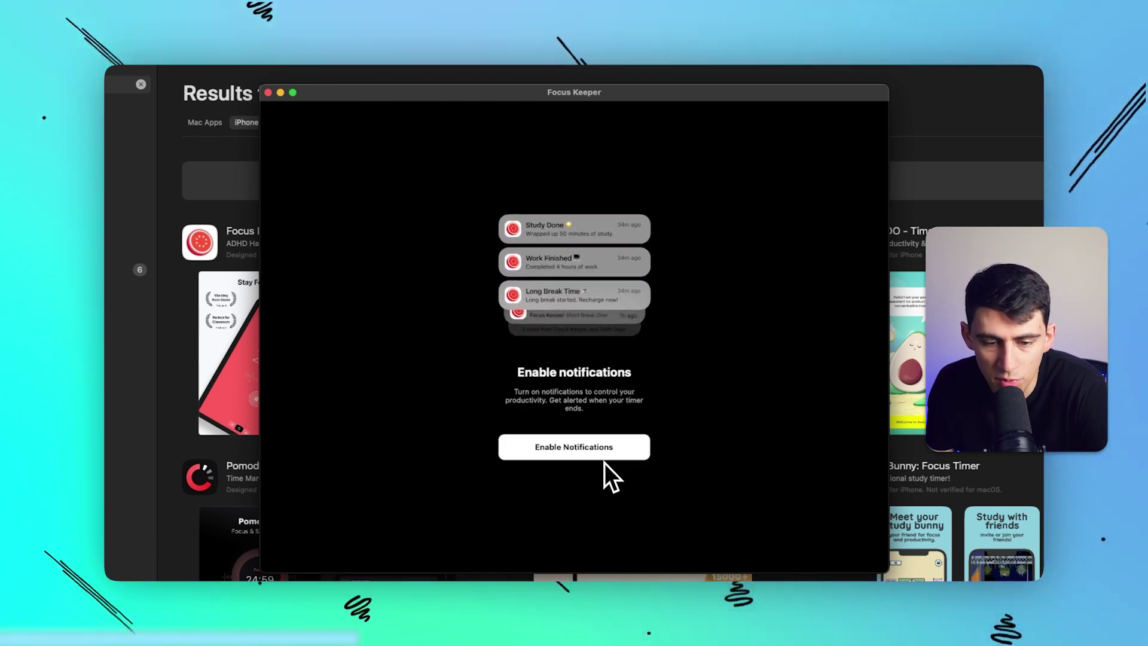
pyautogui.click(605, 450)
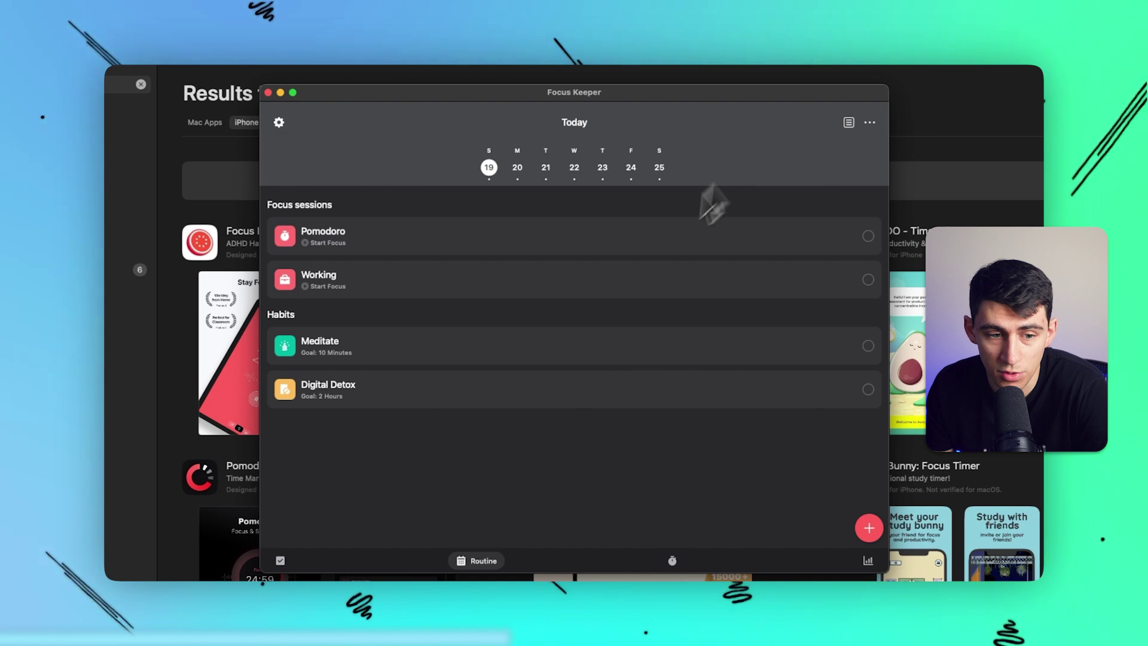
# Change the focus timer from 25 to 11 minutes and start the countdown.
pyautogui.click(672, 560)
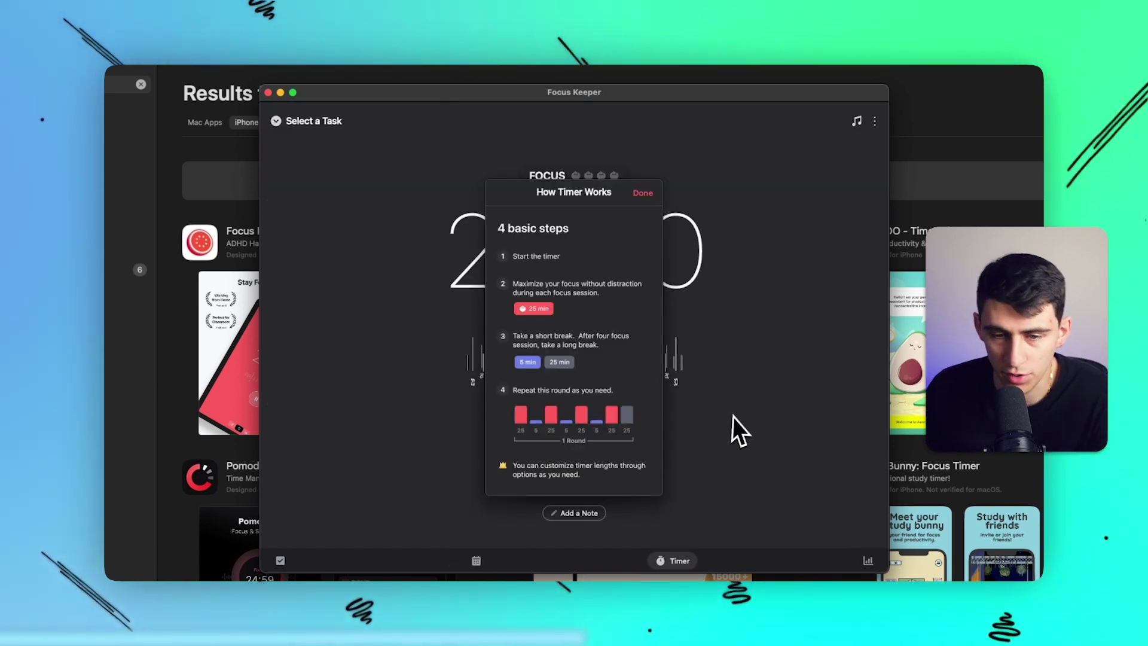
pyautogui.click(643, 192)
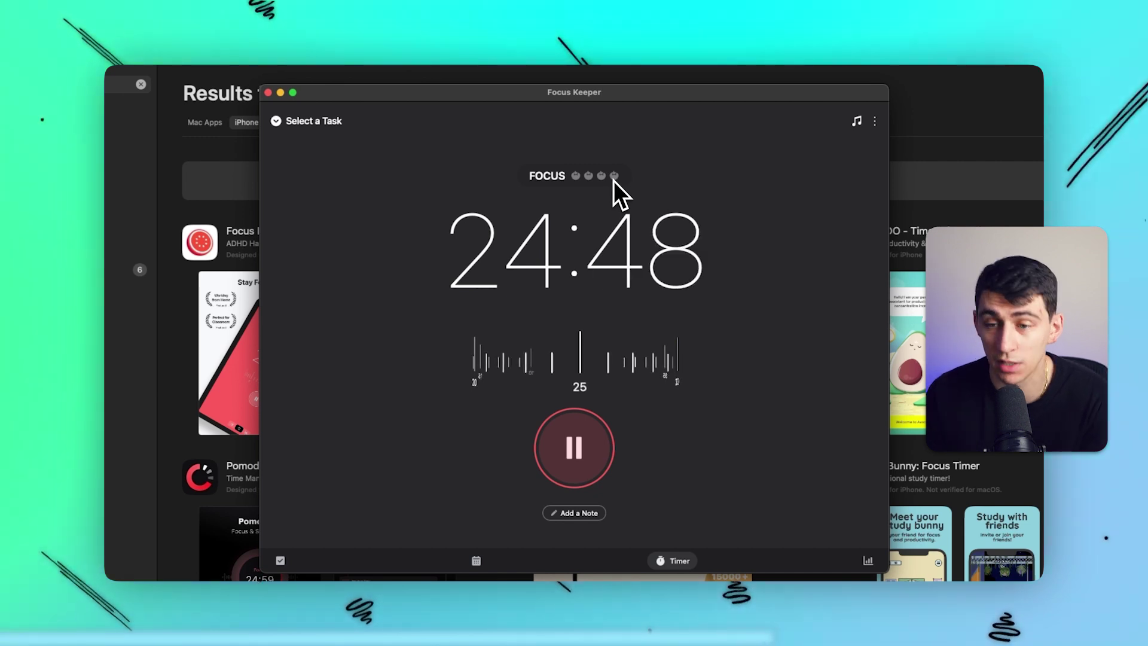
pyautogui.click(562, 382)
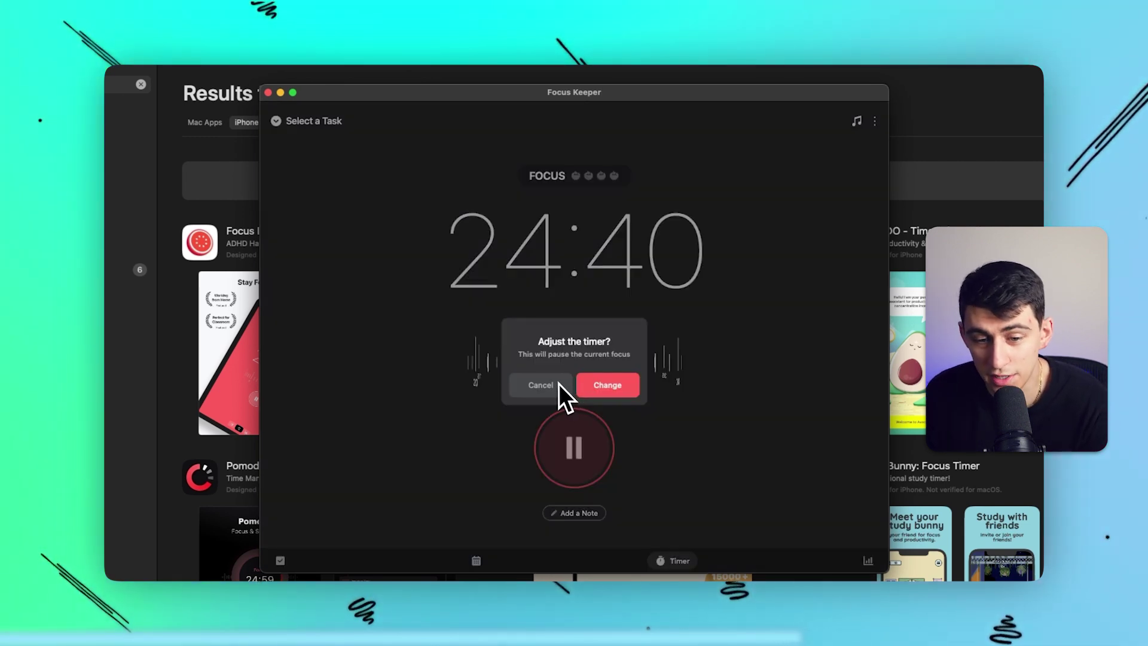
pyautogui.click(590, 389)
pyautogui.moveTo(645, 392); pyautogui.dragTo(741, 388)
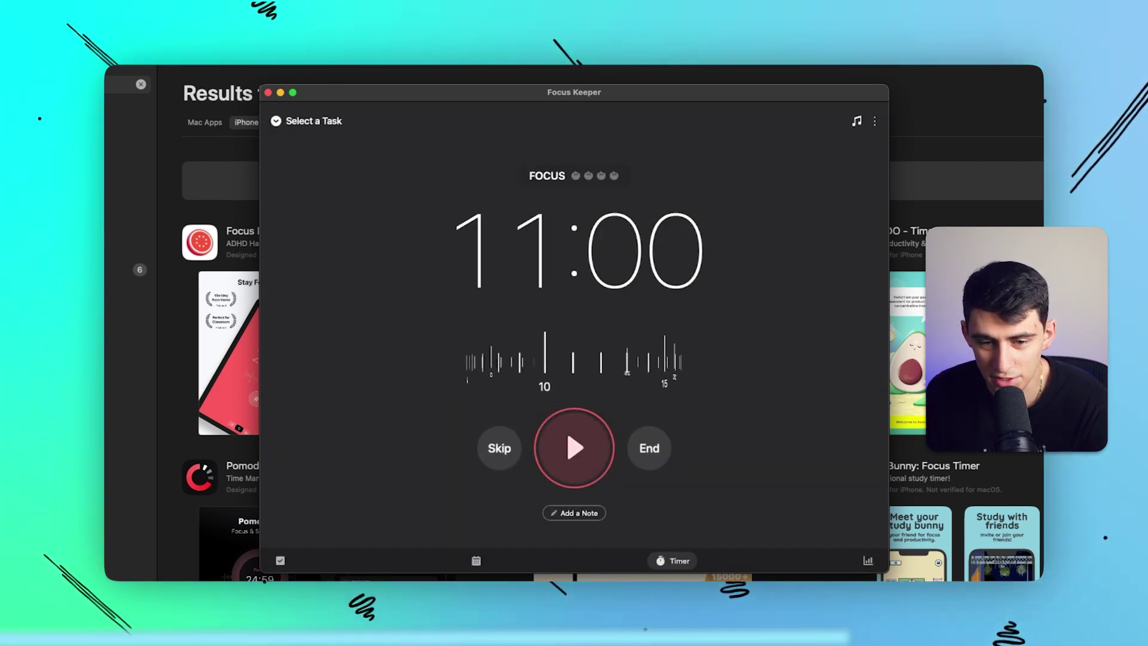
pyautogui.click(579, 458)
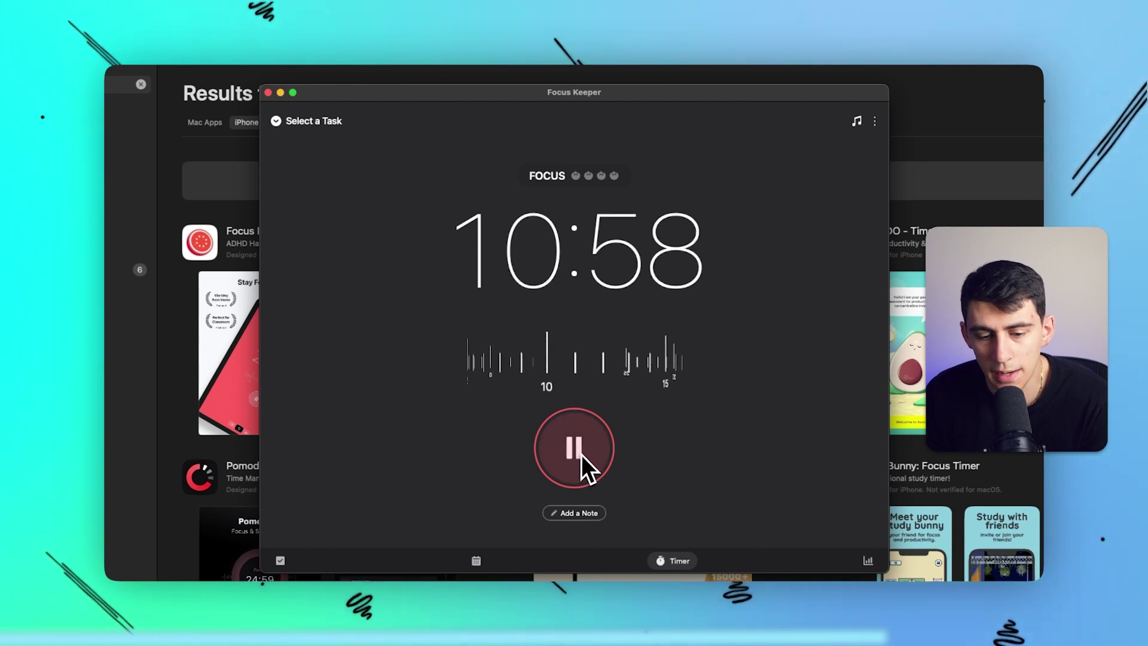
# Switch Focus Keeper's focus statistics chart to the Monthly view.
pyautogui.click(868, 560)
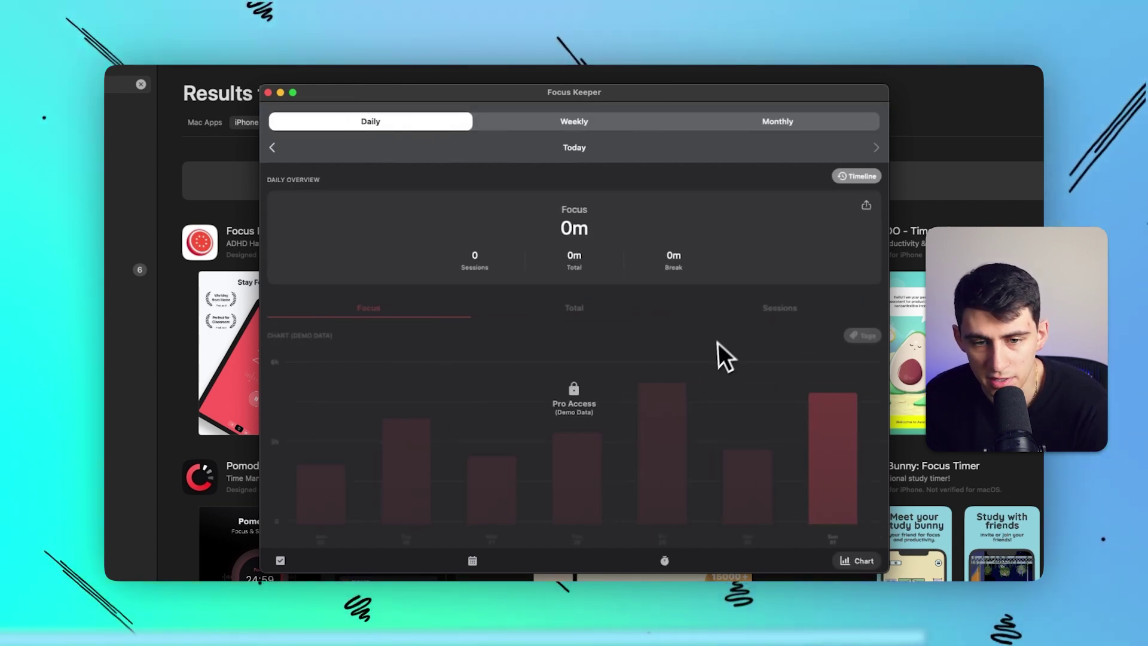
pyautogui.click(562, 136)
pyautogui.click(615, 186)
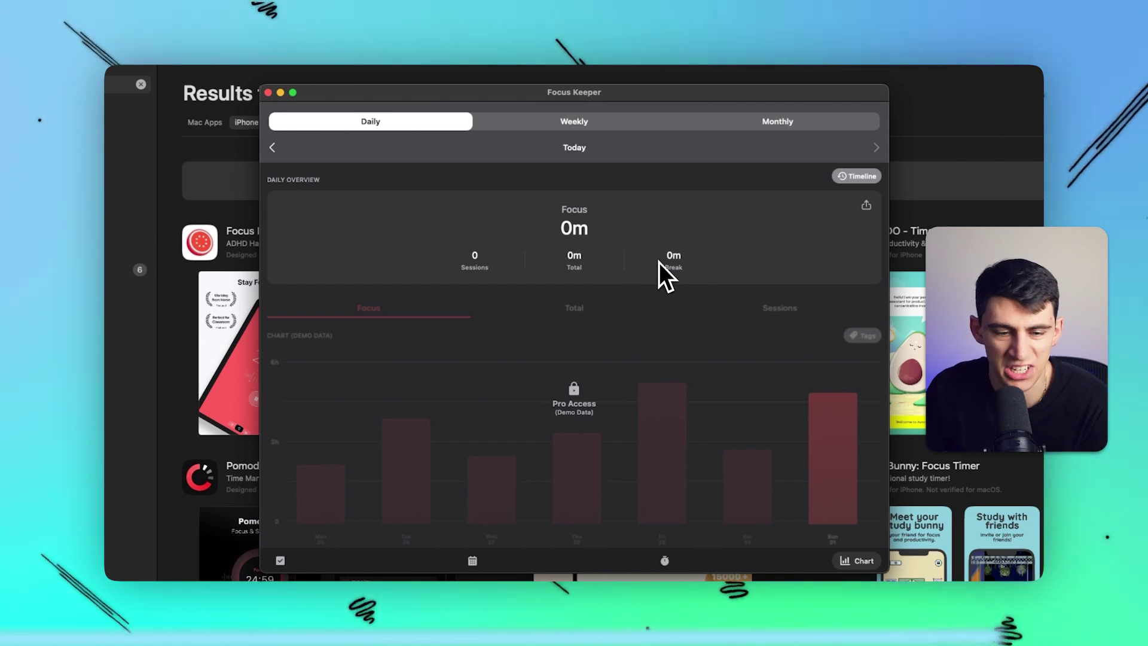
pyautogui.click(741, 122)
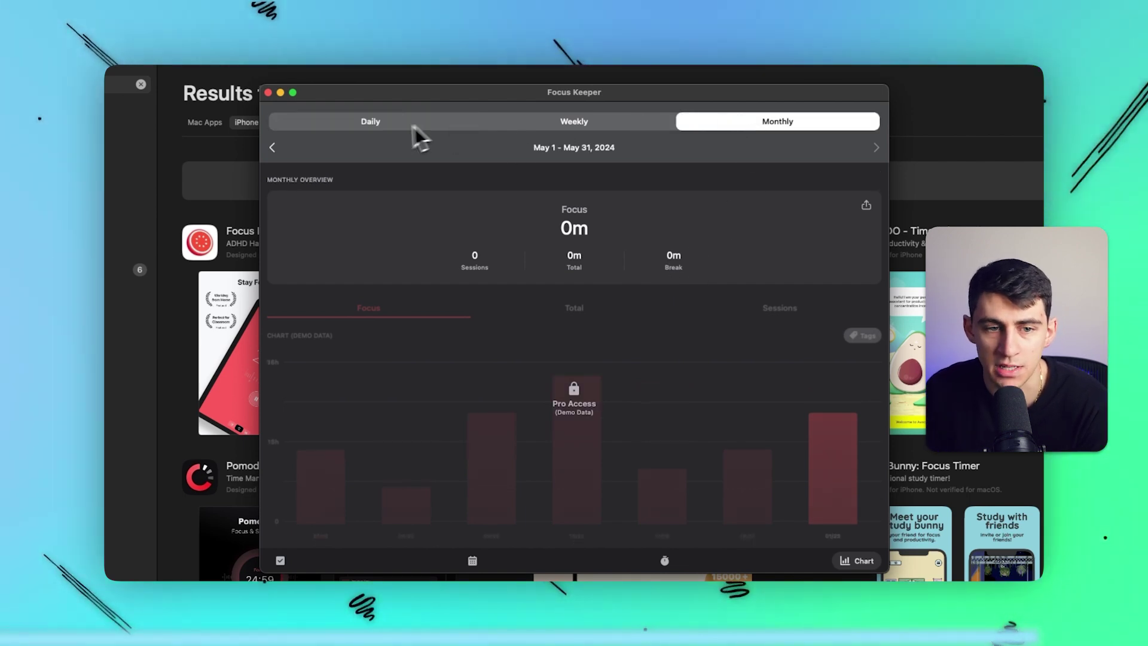
# Return to Today's routine and use the red + button to bring up the Pro plans offer.
pyautogui.click(856, 560)
pyautogui.click(878, 528)
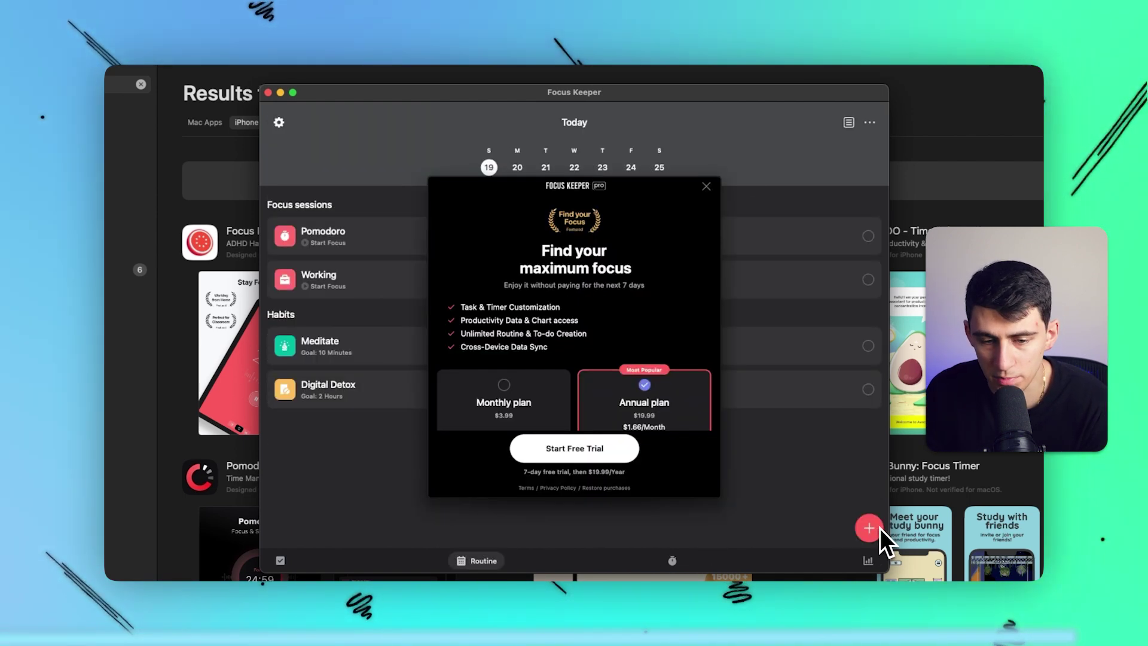
pyautogui.scroll(-2, 602, 364)
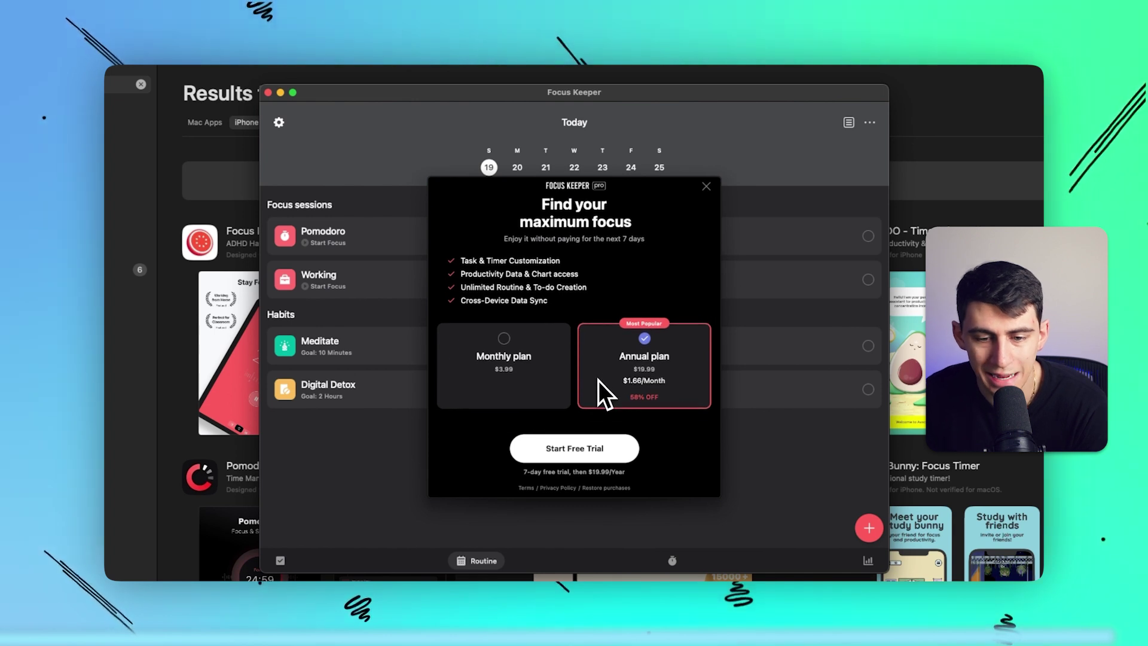